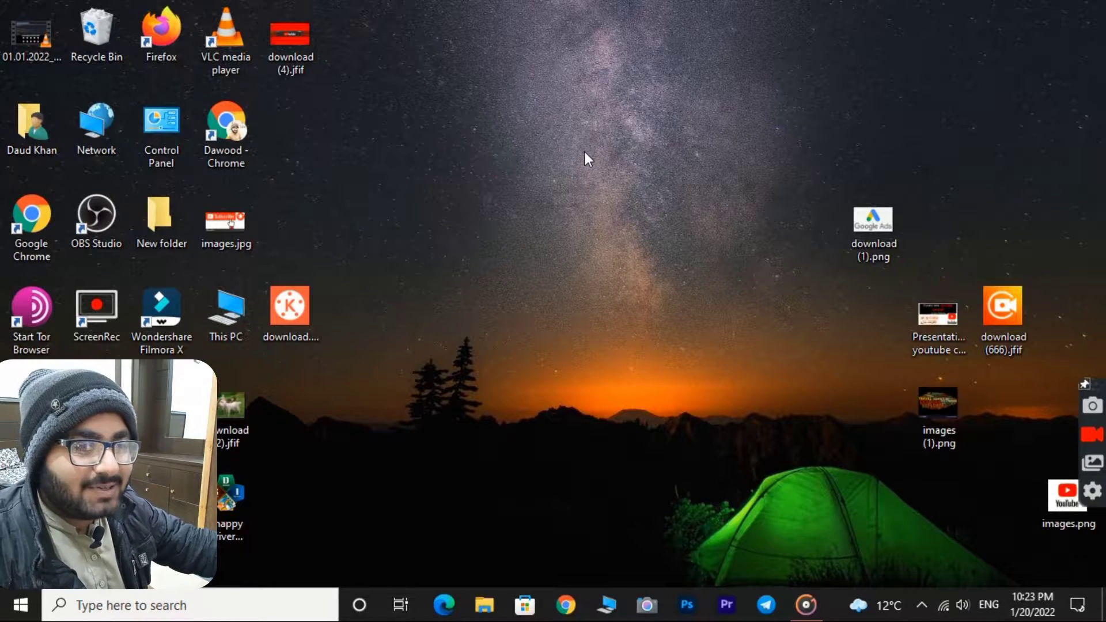
Open PowerPoint 2013 and create a blank presentation
left_click(163, 610)
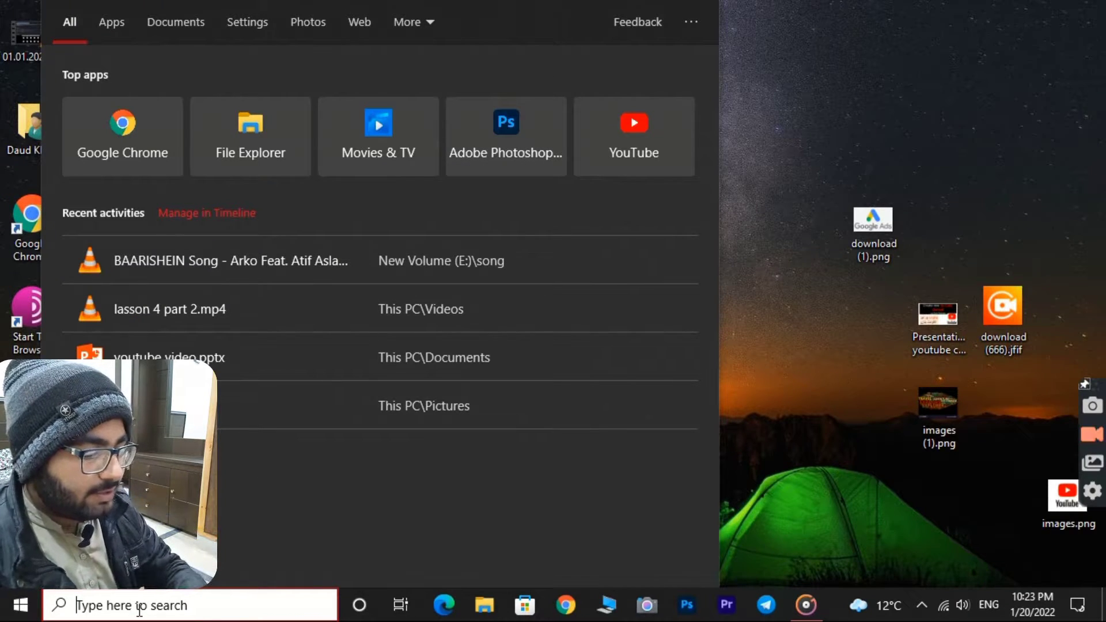
type("powe")
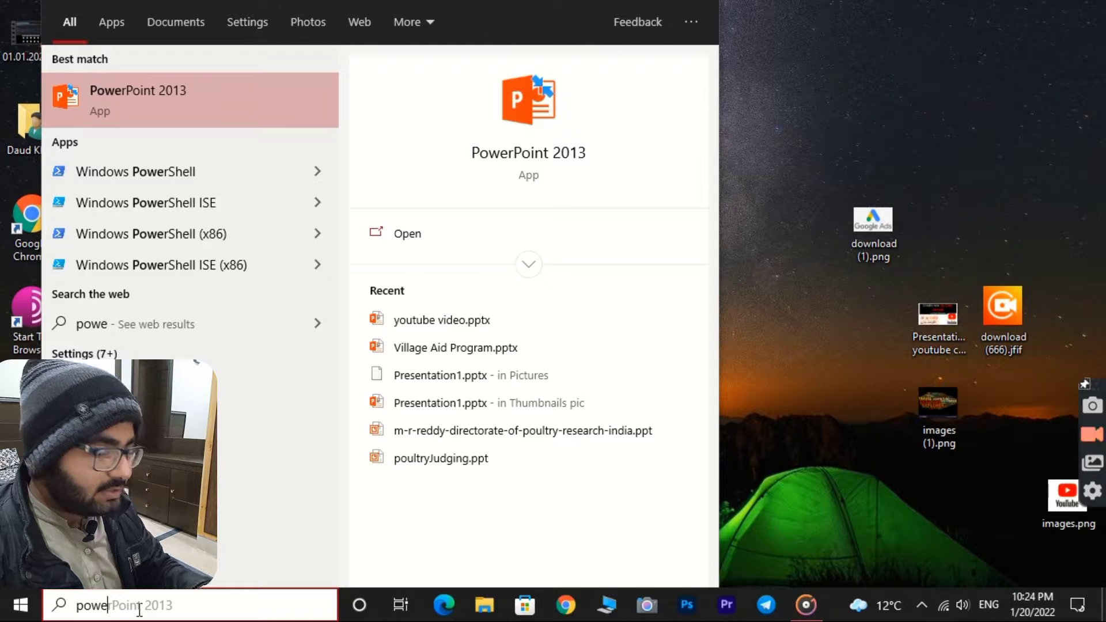
key("Return")
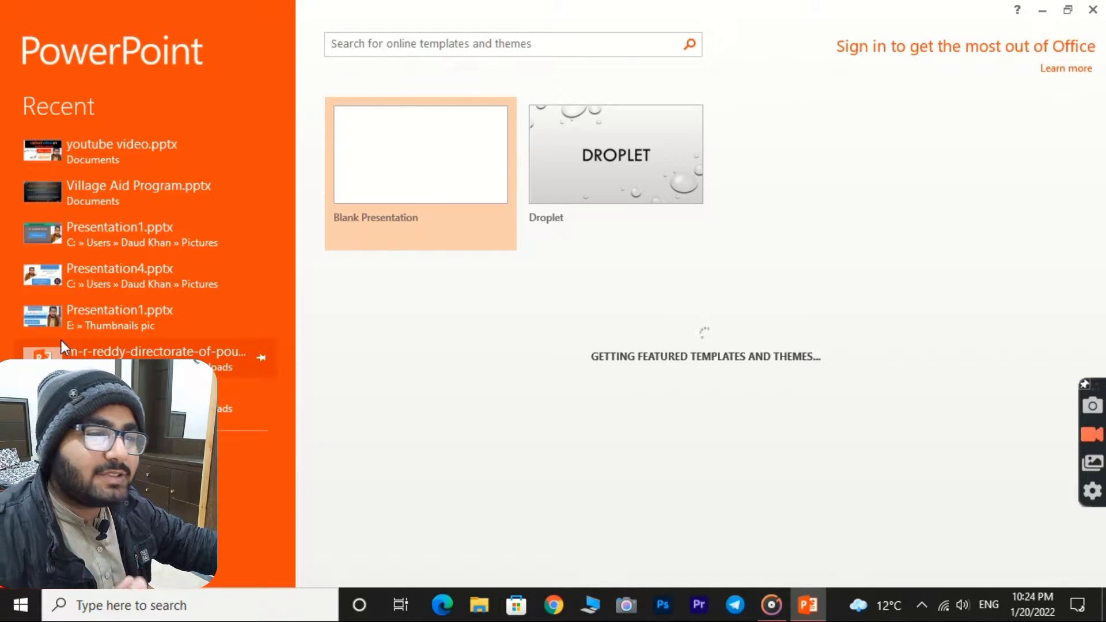
left_click(390, 138)
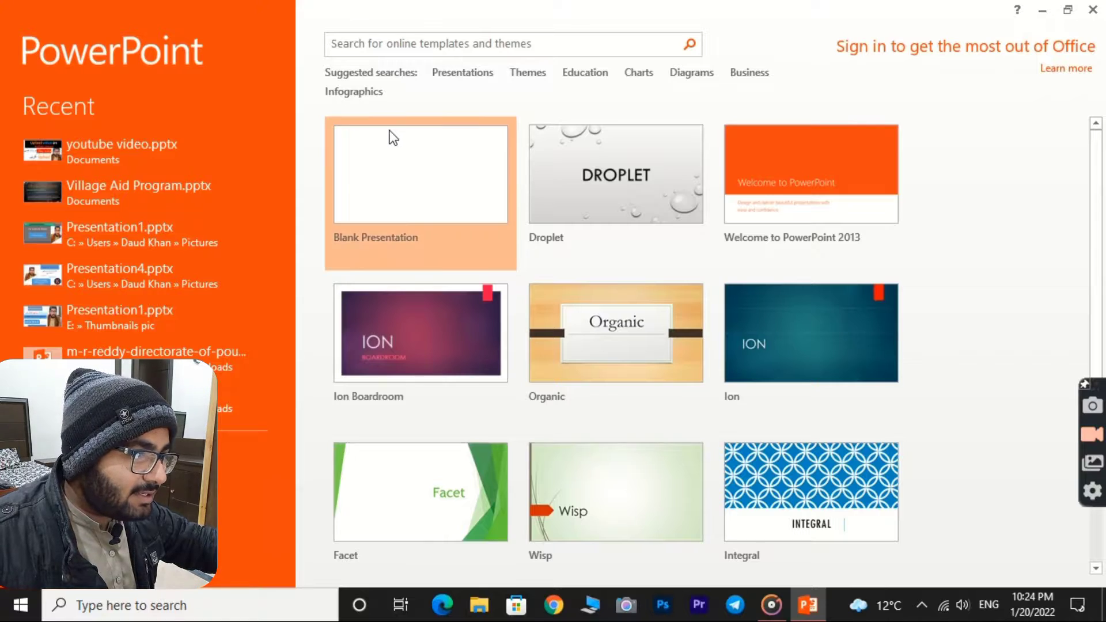
Change the first slide's layout to Blank
left_click(145, 56)
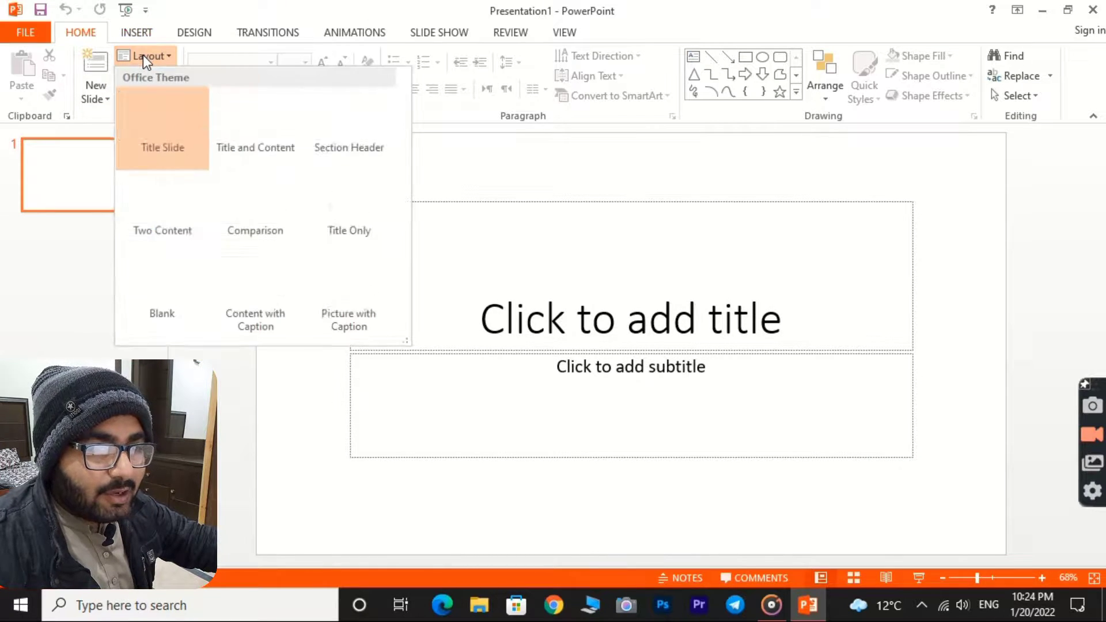
left_click(83, 312)
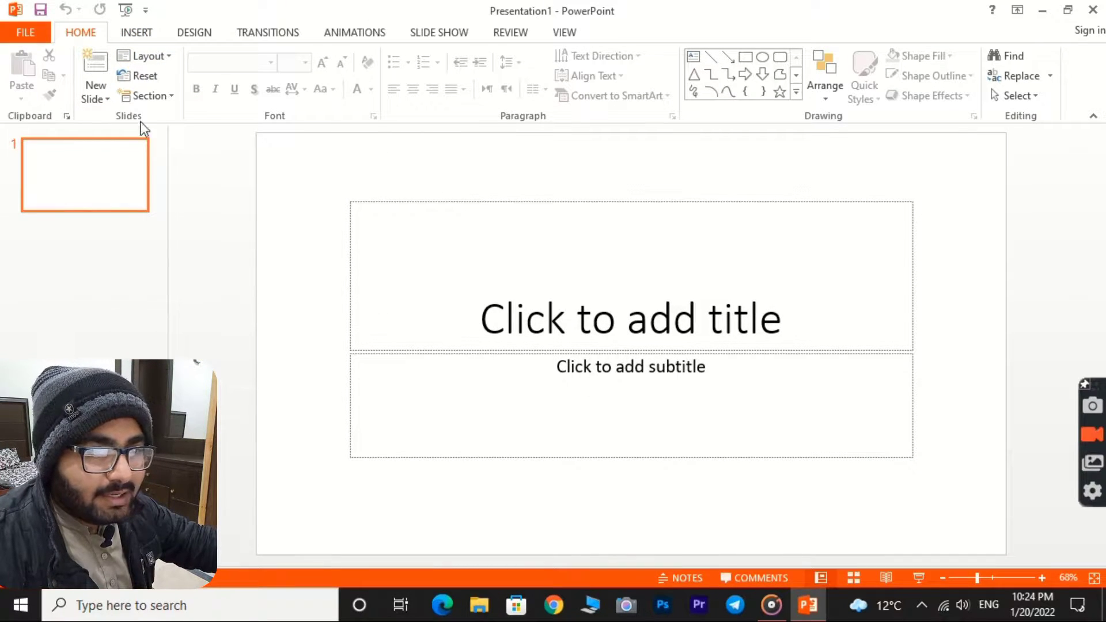
left_click(164, 61)
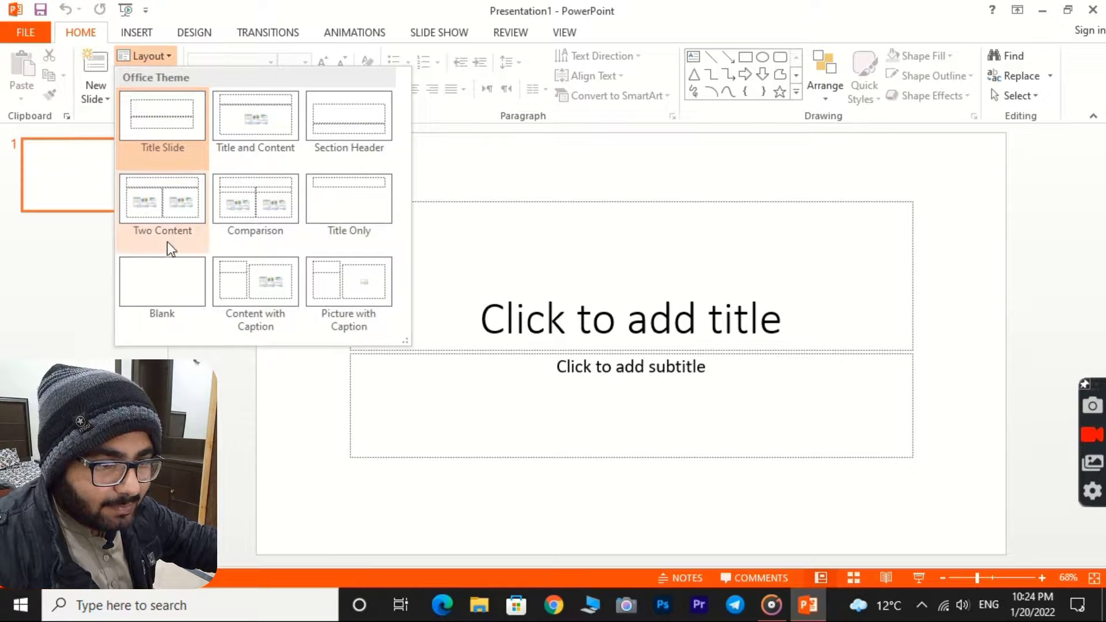
left_click(174, 285)
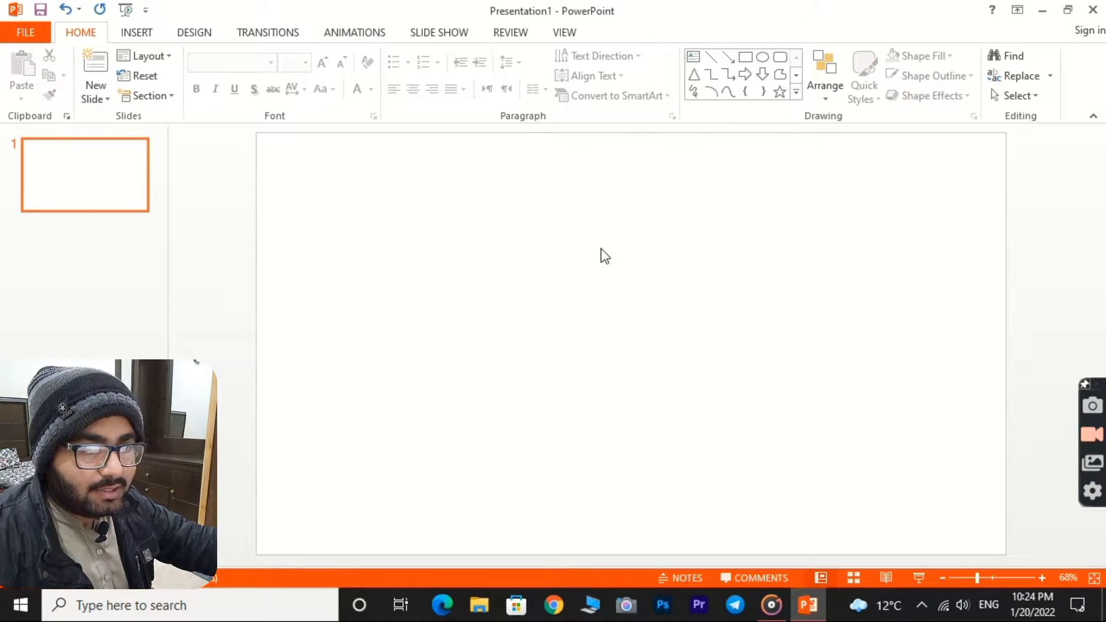
Draw a blue rectangle about 12.68" wide and 2" high across the upper part of the slide
left_click(151, 39)
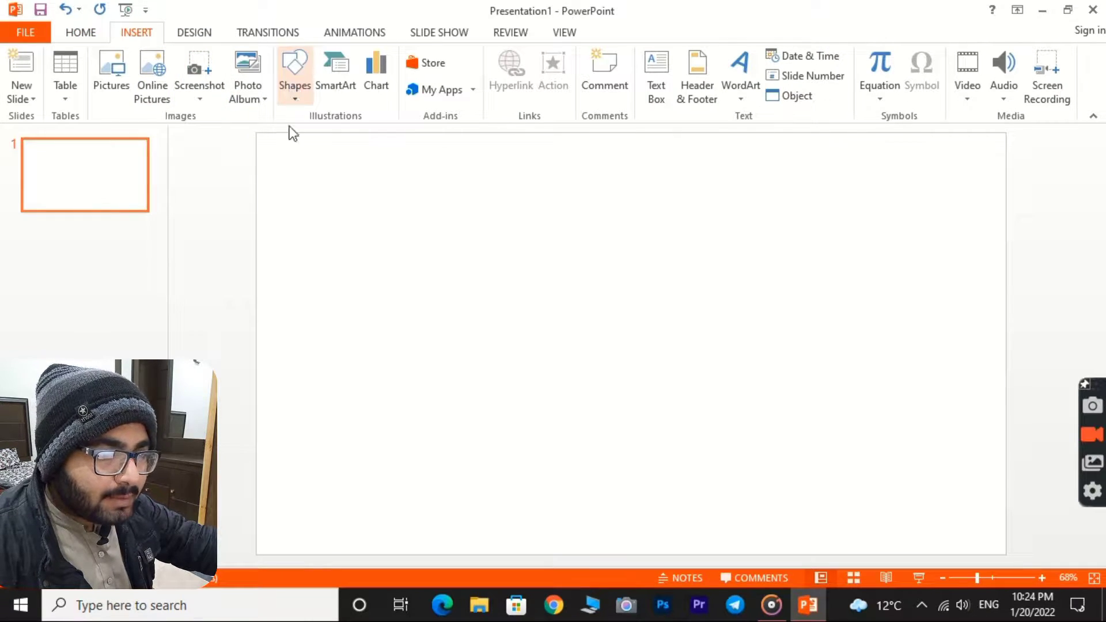
left_click(295, 86)
left_click(326, 135)
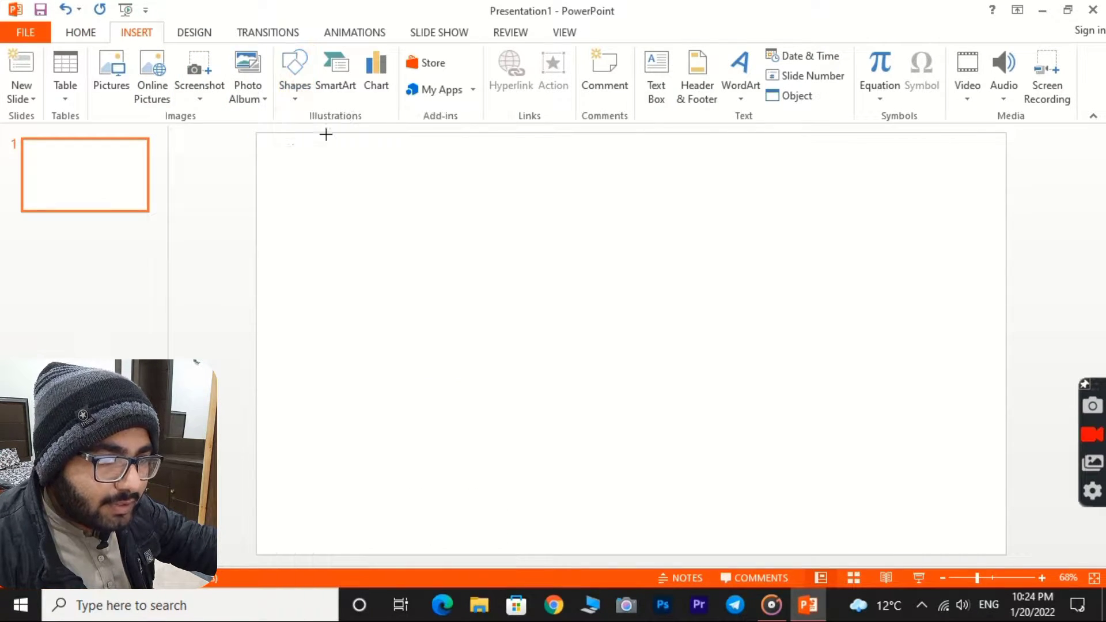
mouse_move(285, 143)
left_mouse_down()
mouse_move(583, 207)
mouse_move(998, 257)
left_mouse_up()
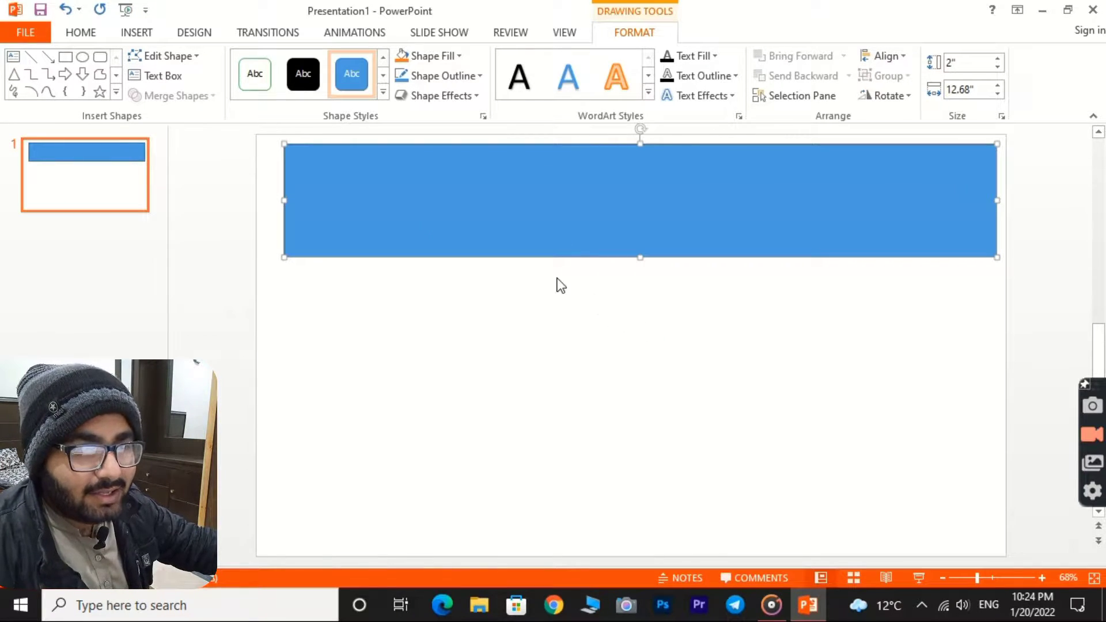
Insert the picture 20220102_223104.jpg from the Thumbnails pic folder on New Volume (E:)
left_click(136, 33)
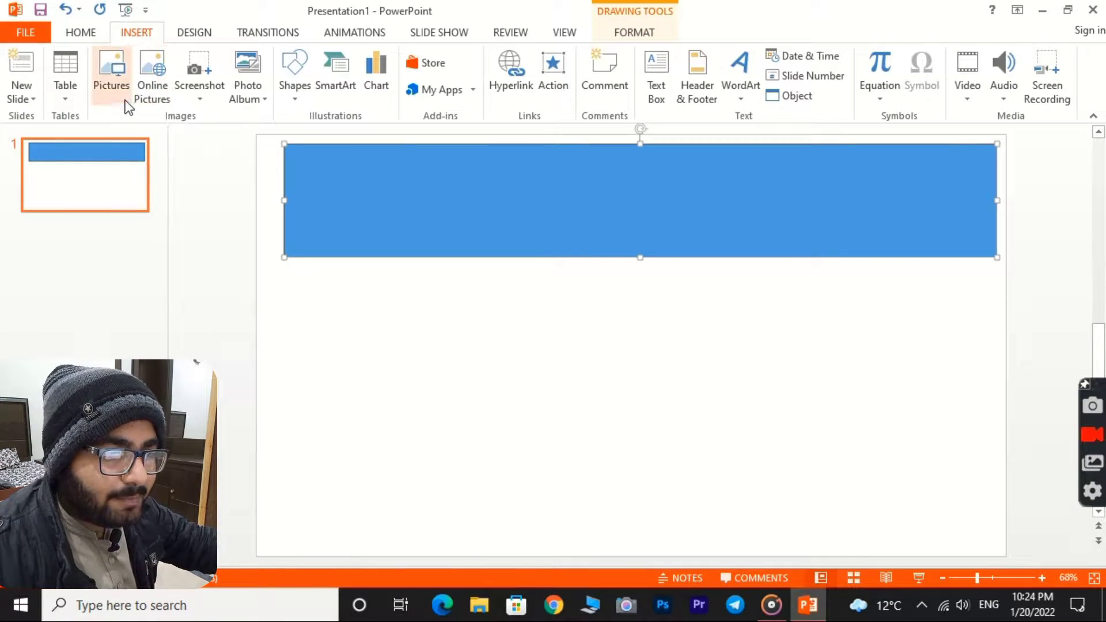
left_click(111, 77)
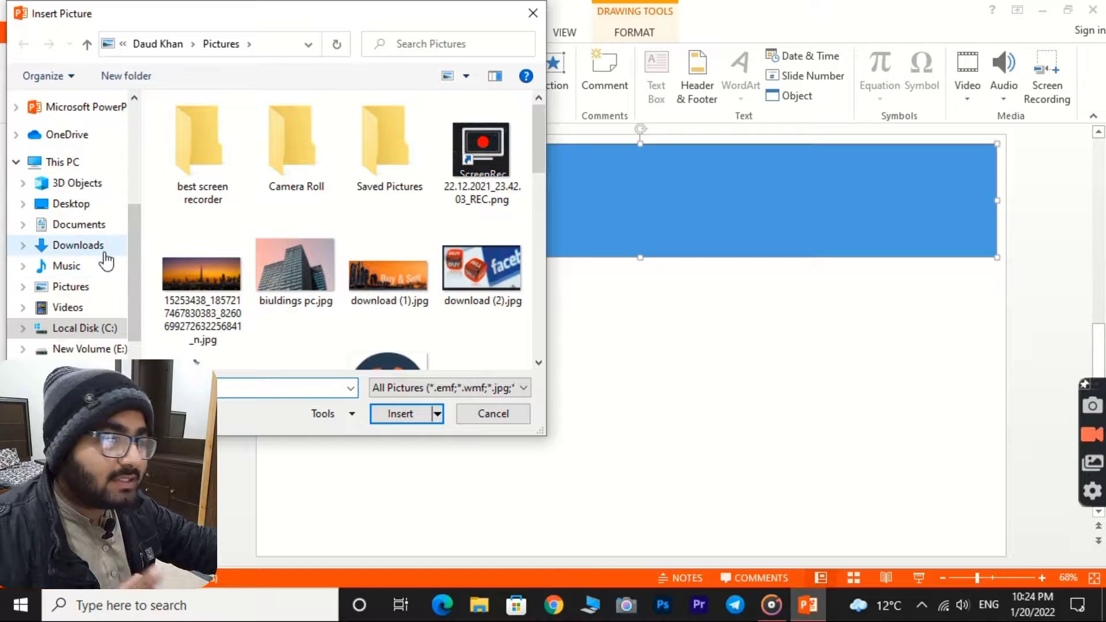
left_click(79, 308)
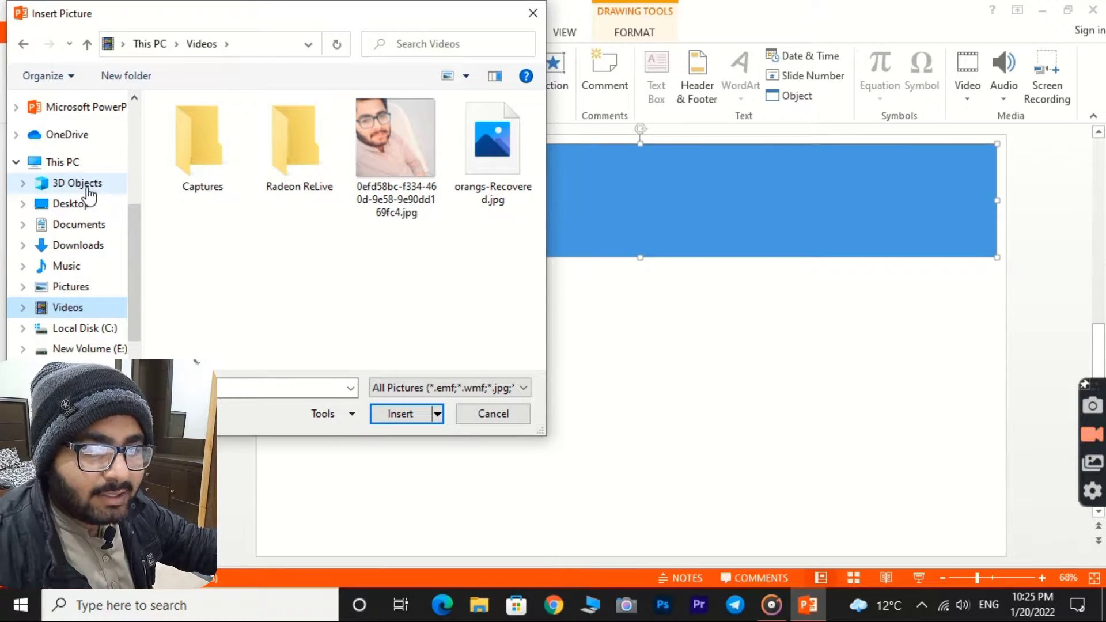
left_click(88, 348)
scroll(271, 208, "down", 6)
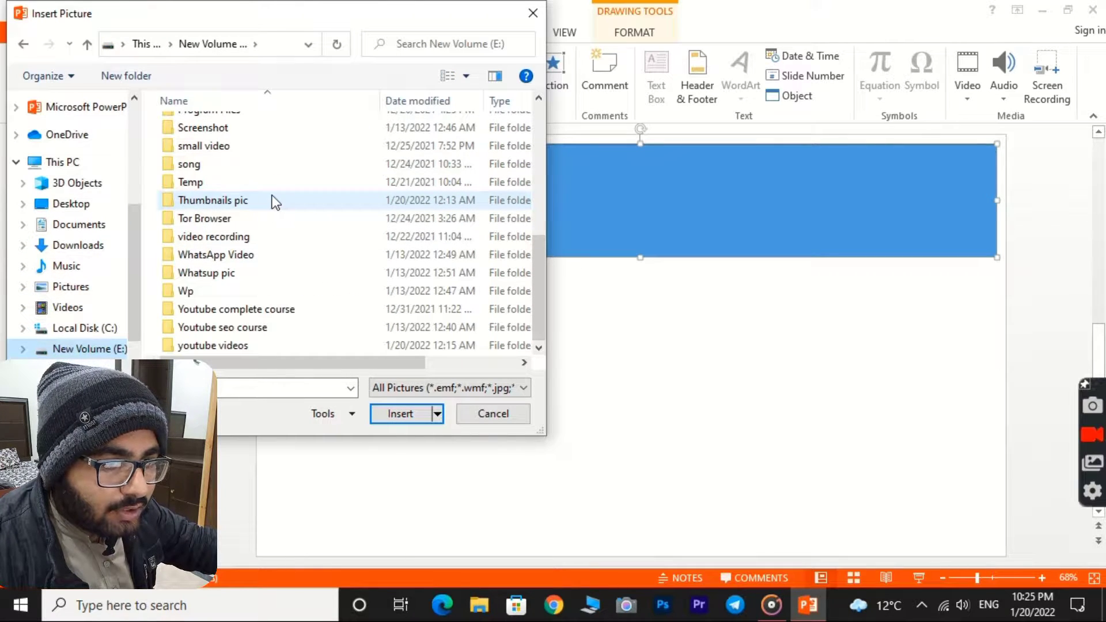
double_click(276, 199)
scroll(274, 190, "down", 3)
left_click(254, 118)
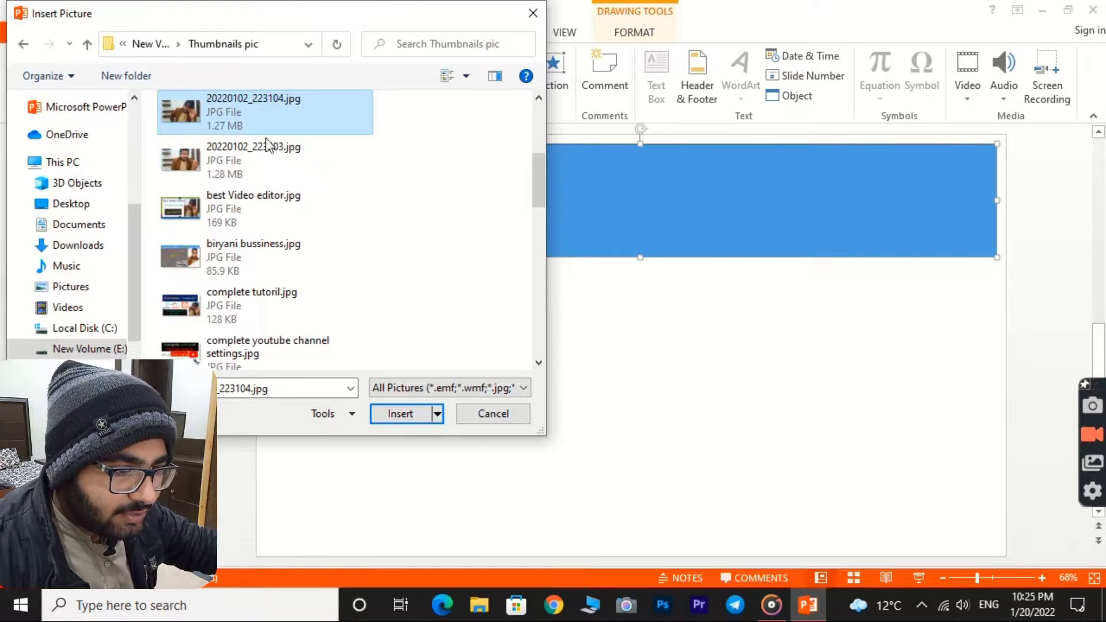
left_click(416, 417)
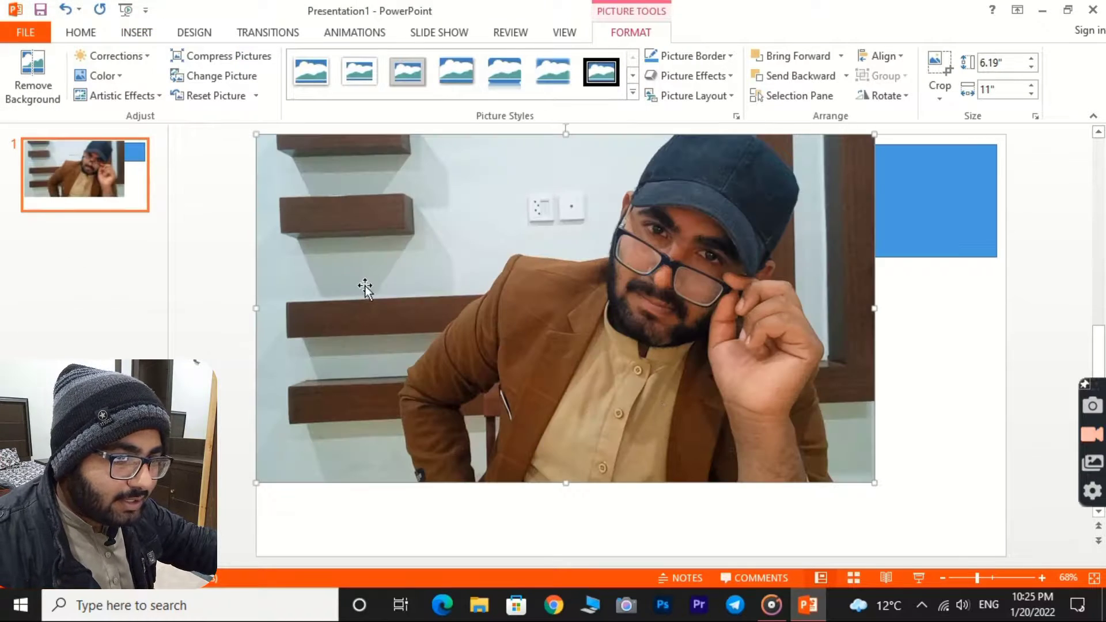
Crop both sides of the inserted photo around the man, to a width of about 5.09"
right_click(303, 311)
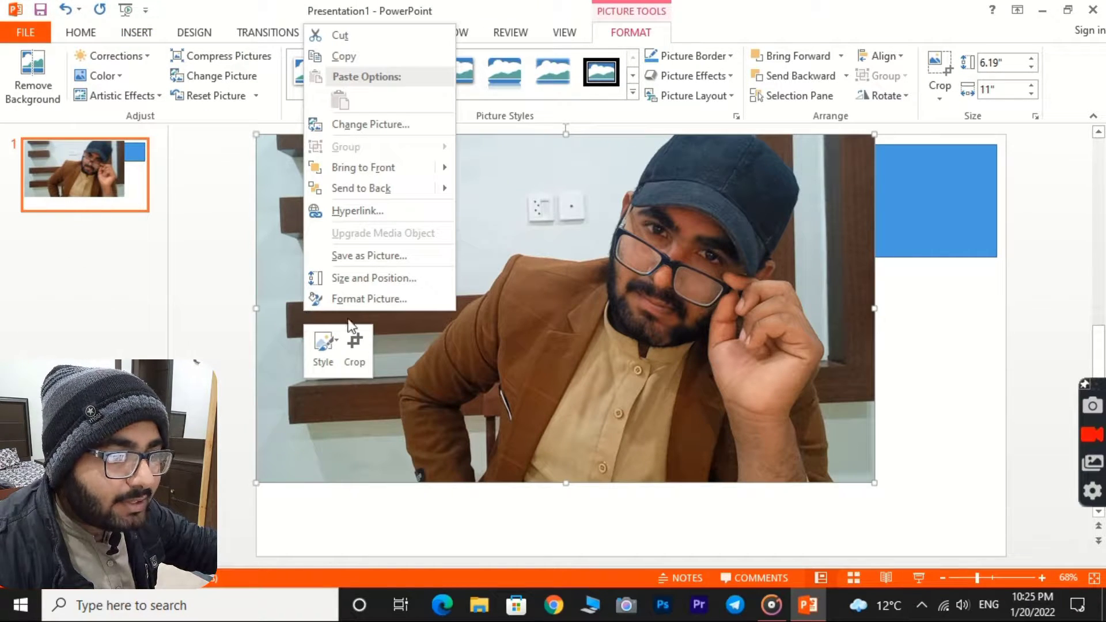
left_click(353, 362)
left_click_drag(257, 307, 535, 349)
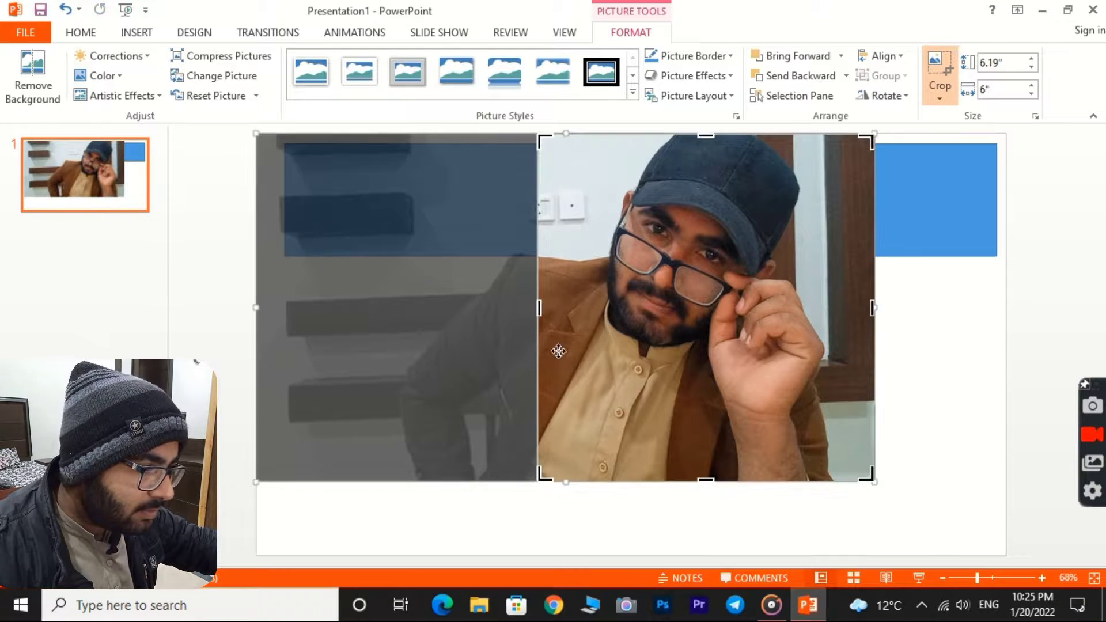
left_click_drag(875, 307, 821, 308)
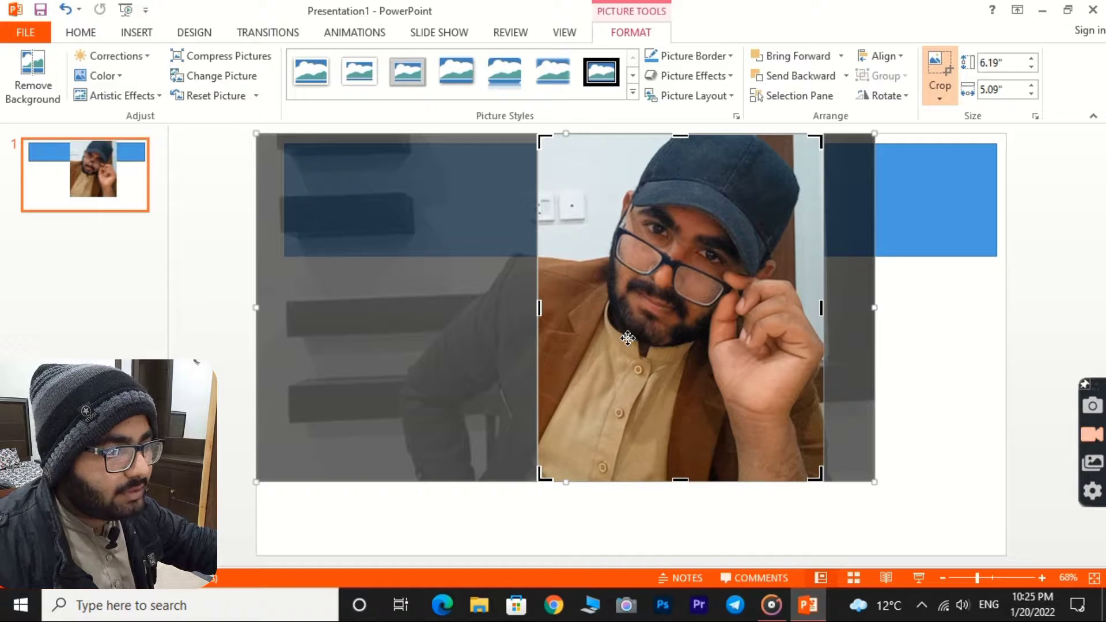
left_click(496, 554)
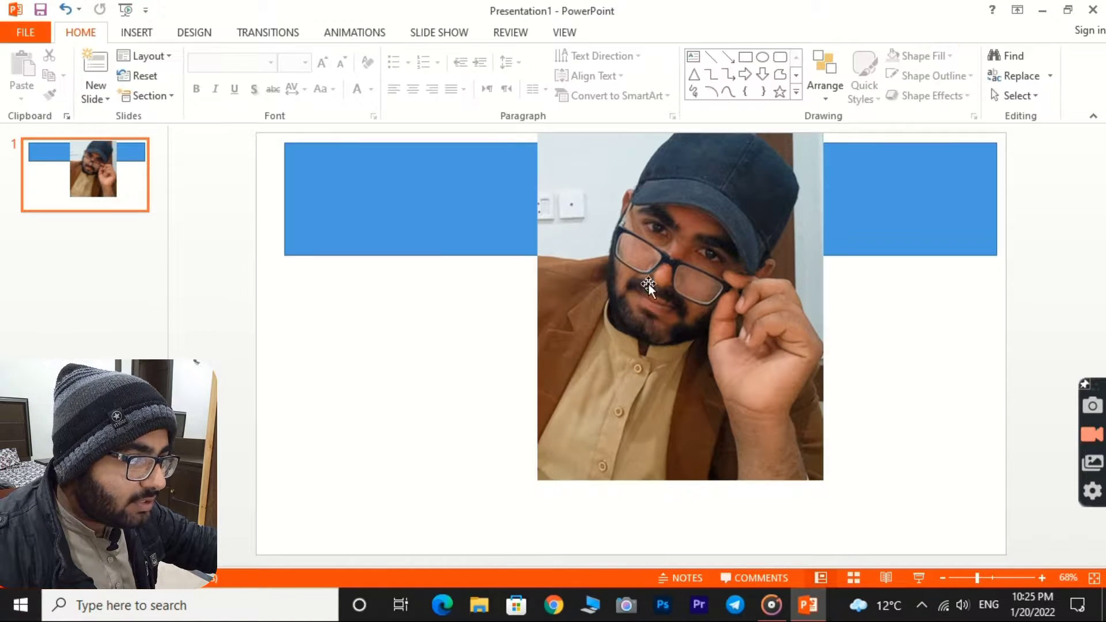
Shrink the photo to about 5.05" by 4.15" and place it in the slide's lower-right corner, below the rectangle
left_click(554, 142)
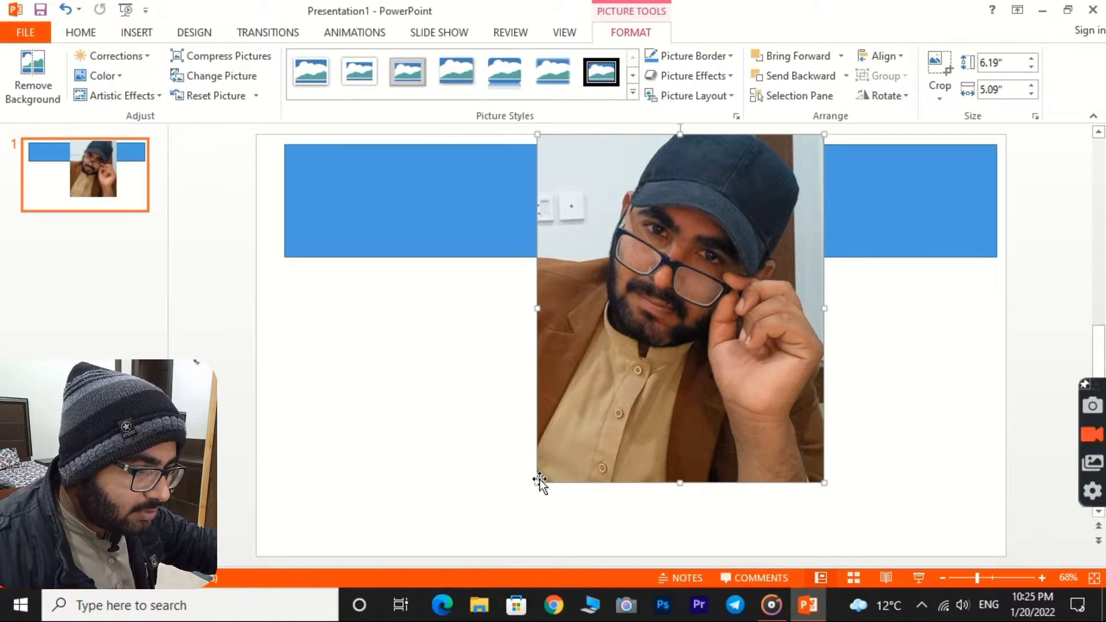
left_click_drag(538, 482, 589, 409)
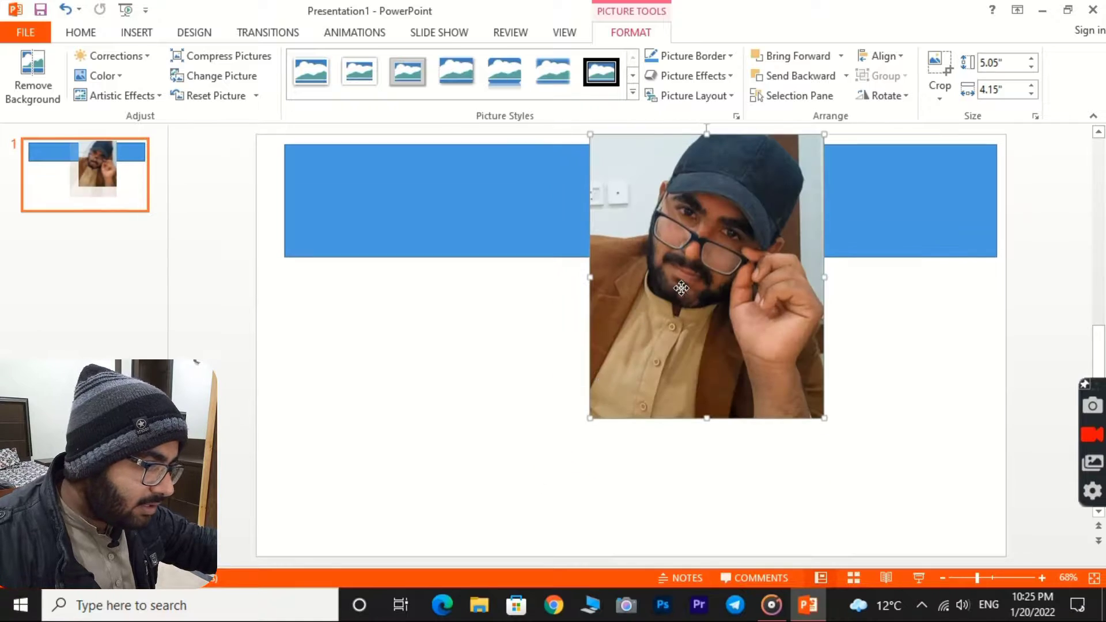
left_click_drag(683, 285, 864, 420)
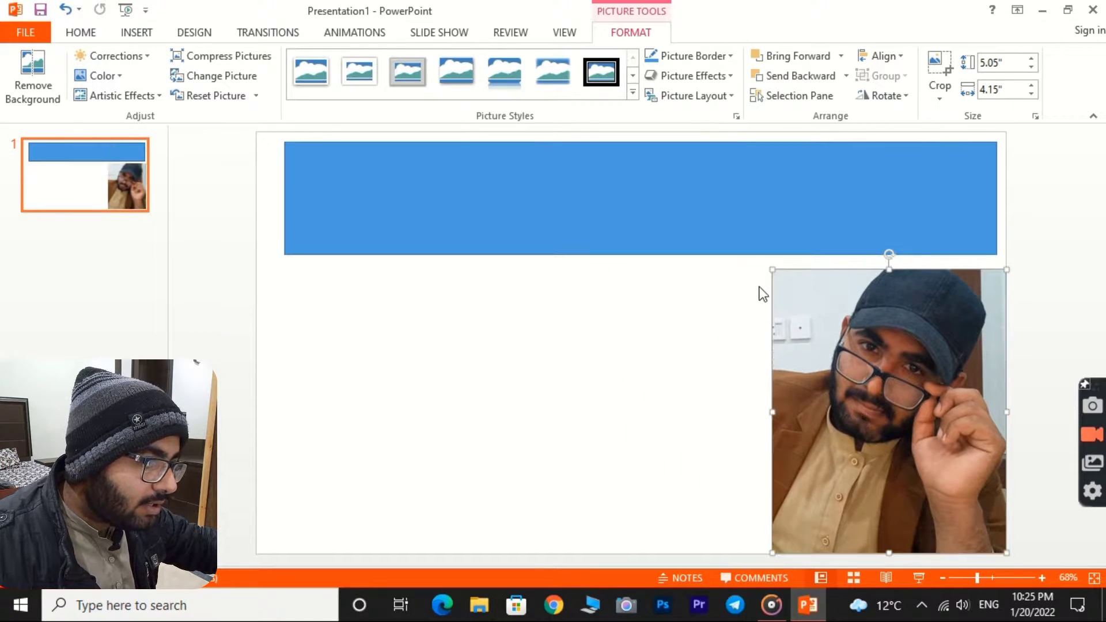
left_click(526, 370)
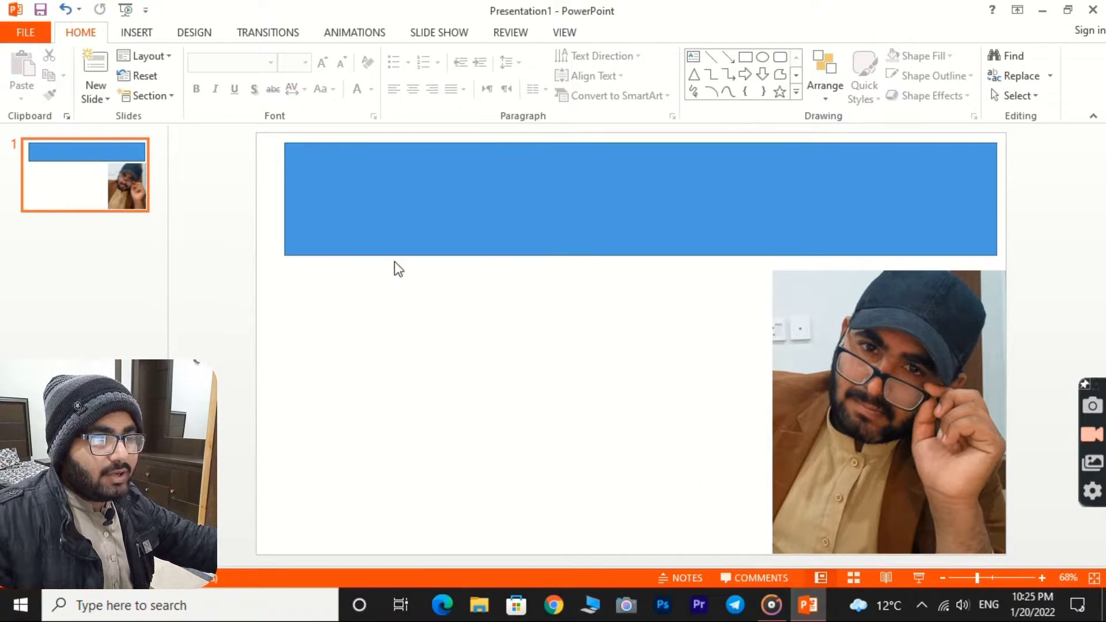
Switch to Google Chrome and open the Branah Urdu keyboard page from a Google search for "urdu keyboard"
left_click(559, 174)
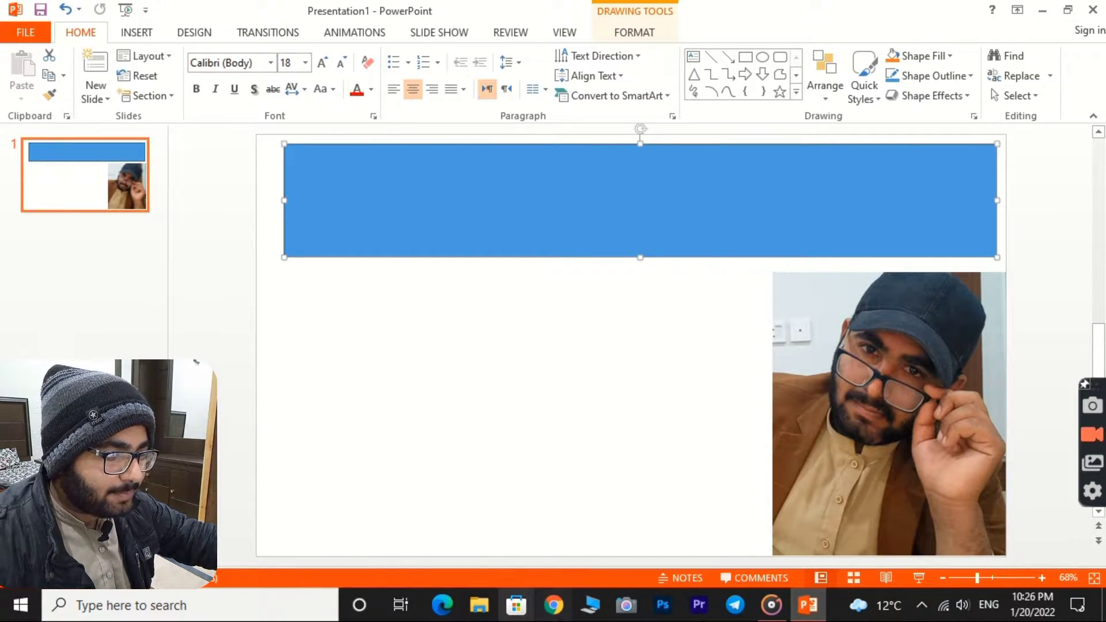
left_click(549, 618)
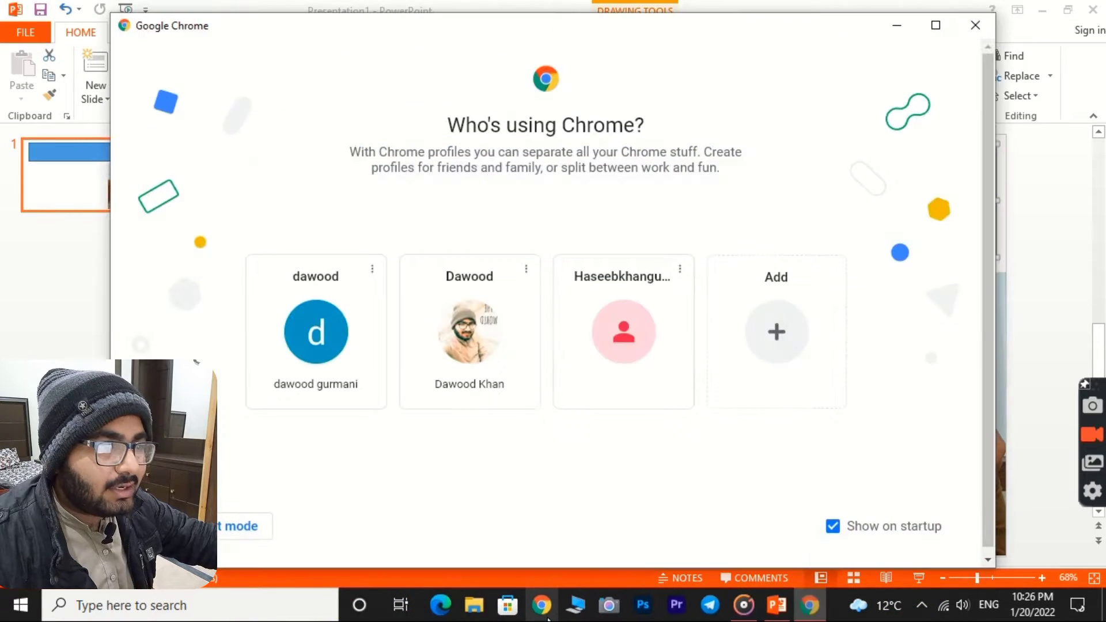
left_click(422, 351)
left_click(444, 363)
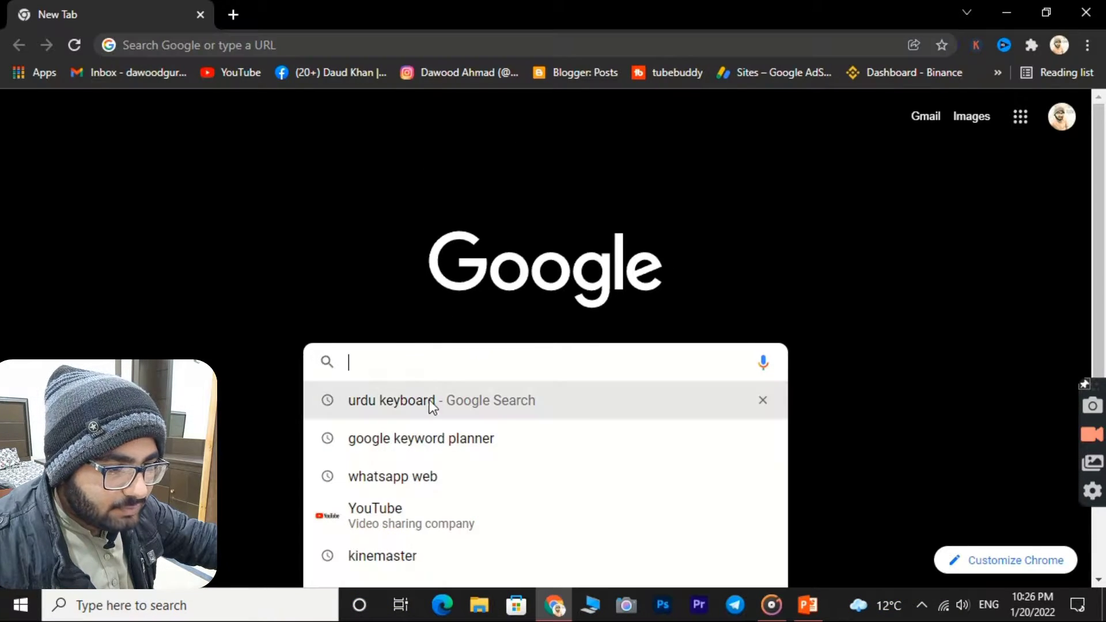
left_click(426, 408)
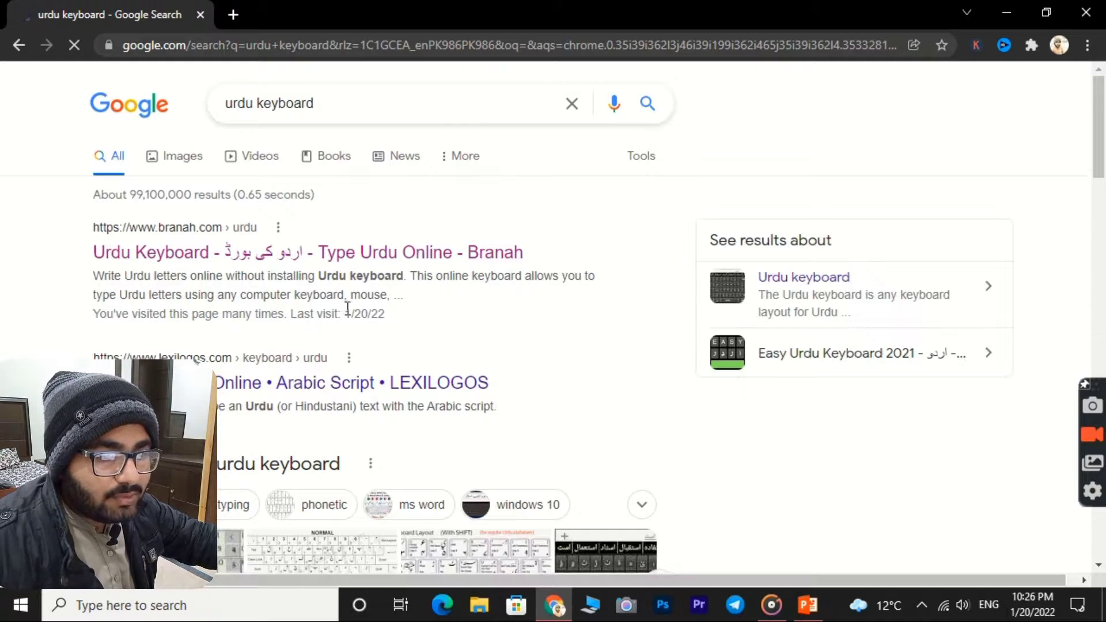
left_click(306, 257)
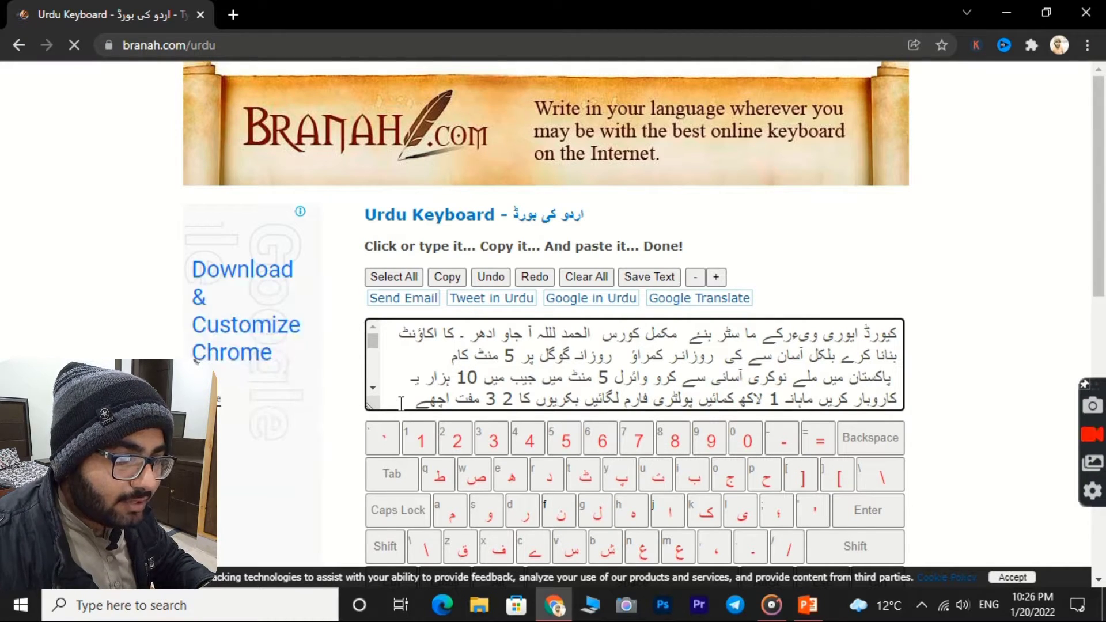
Start a new line below the existing text in the Urdu text box and enter the word یوٹوب
key("Return")
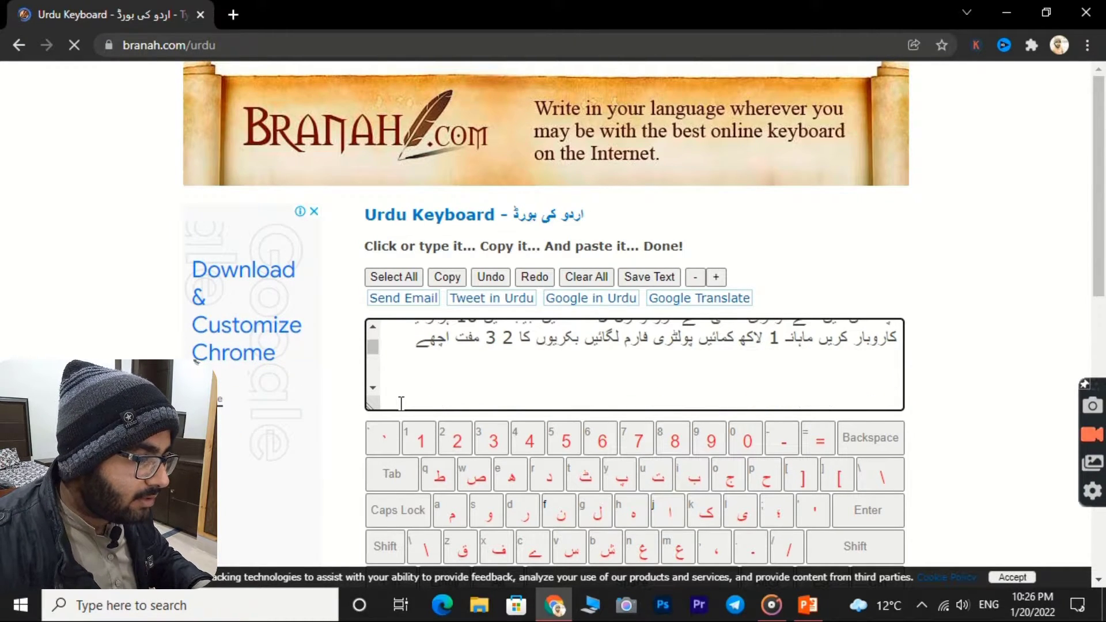
key("Return")
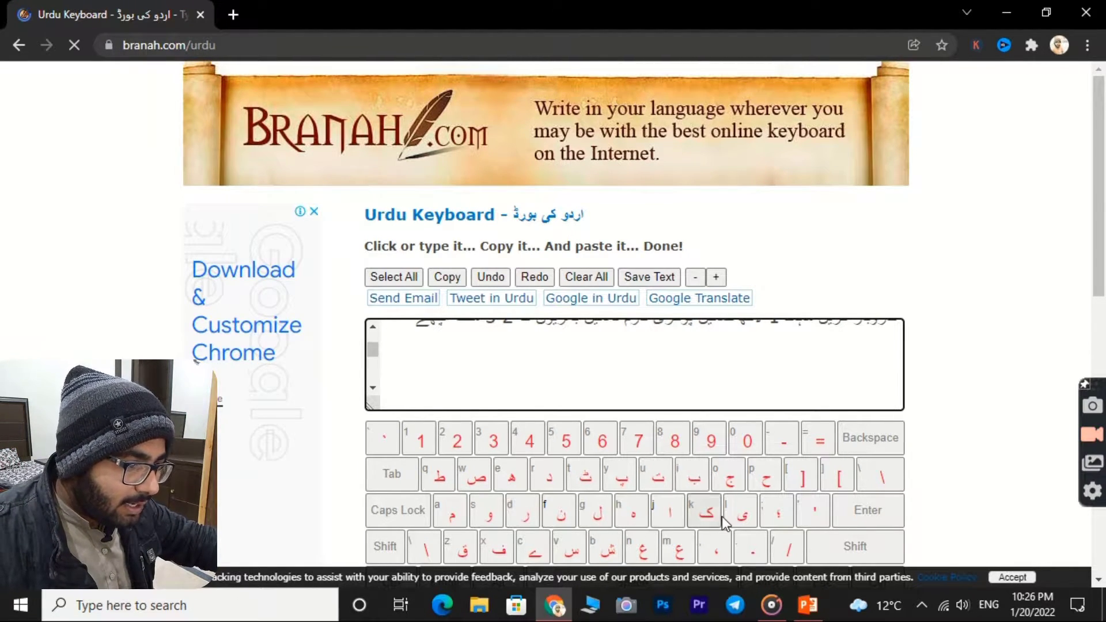
scroll(722, 517, "down", 3)
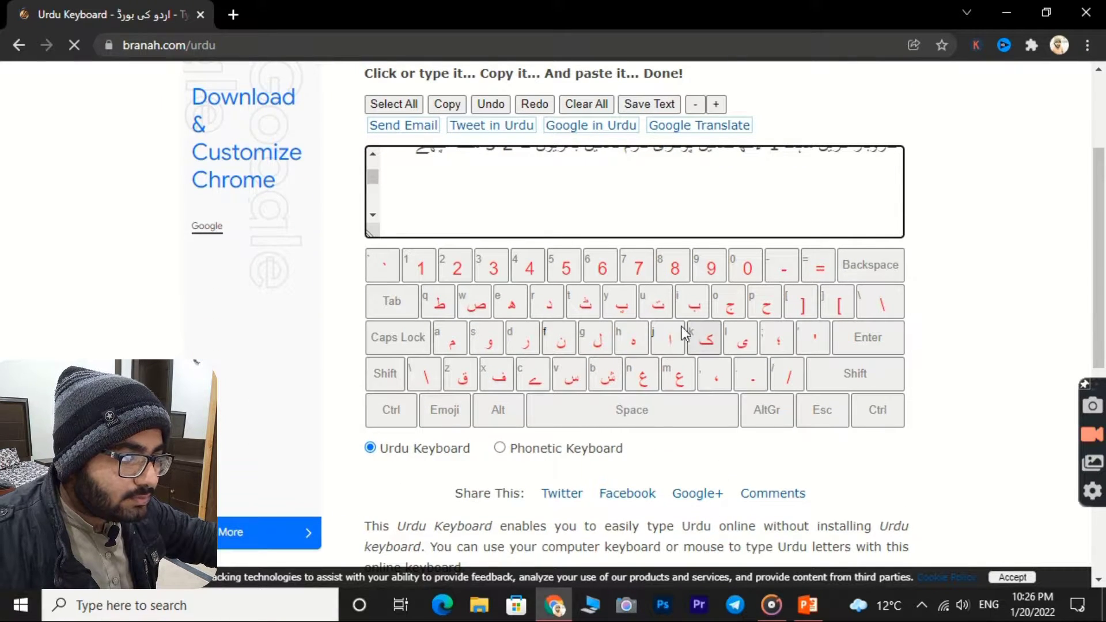
left_click(736, 344)
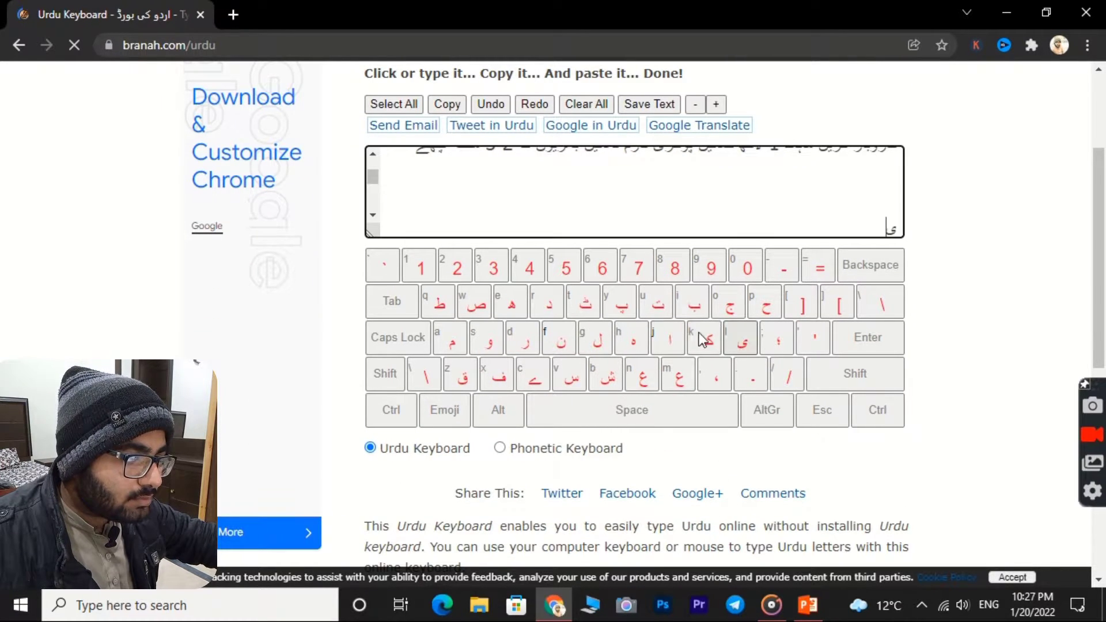
left_click(485, 341)
left_click(584, 304)
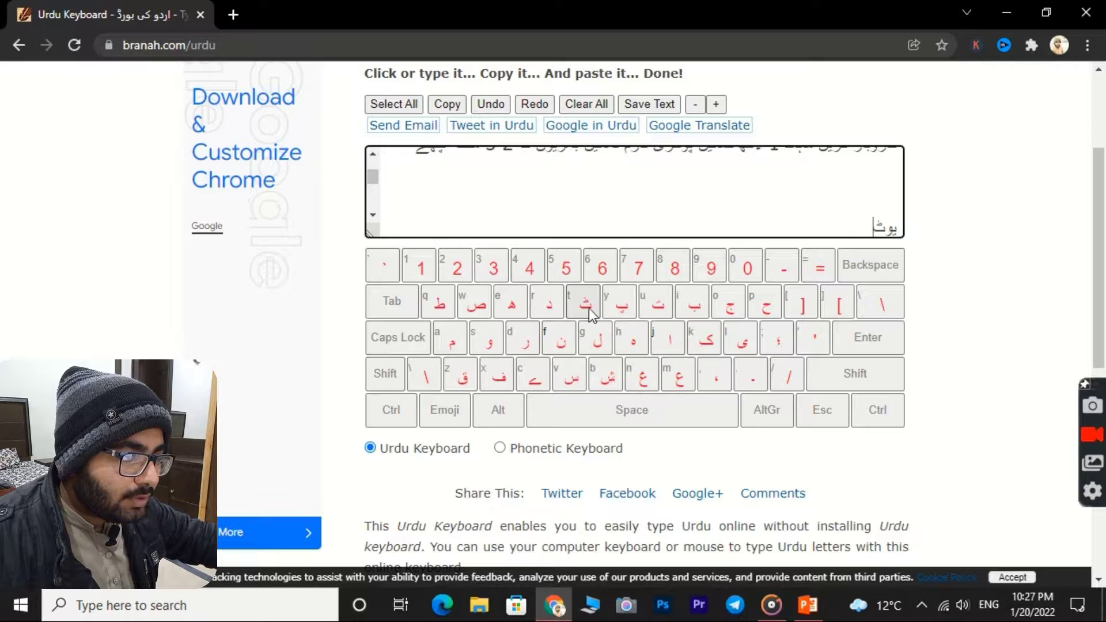
left_click(478, 344)
left_click(700, 314)
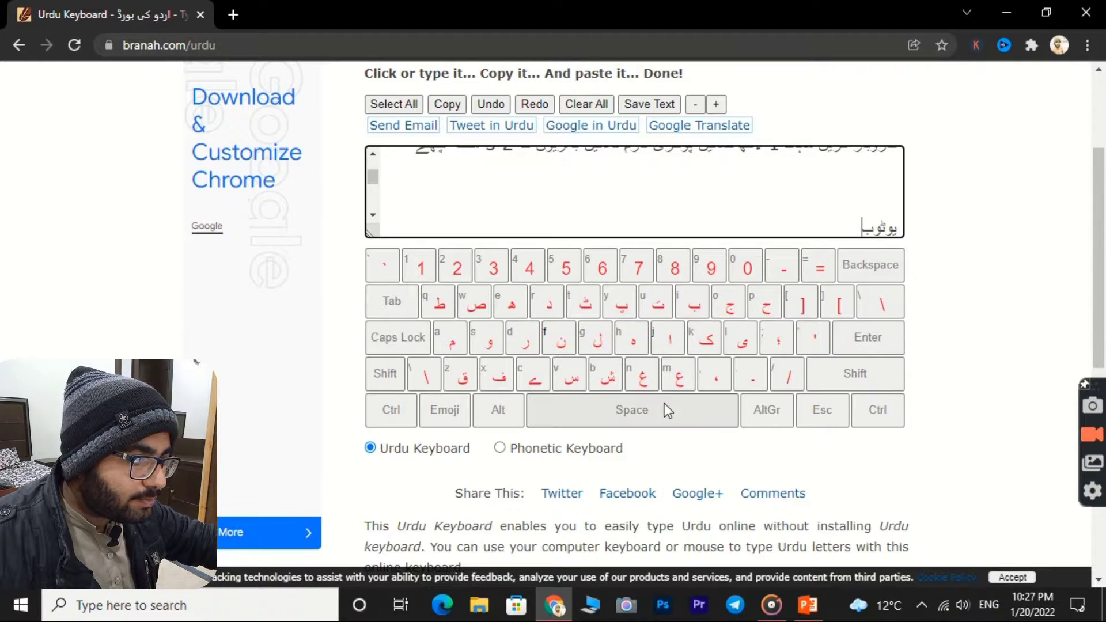
Continue the new Urdu line with the words پر کیسے, followed by a space
left_click(632, 313)
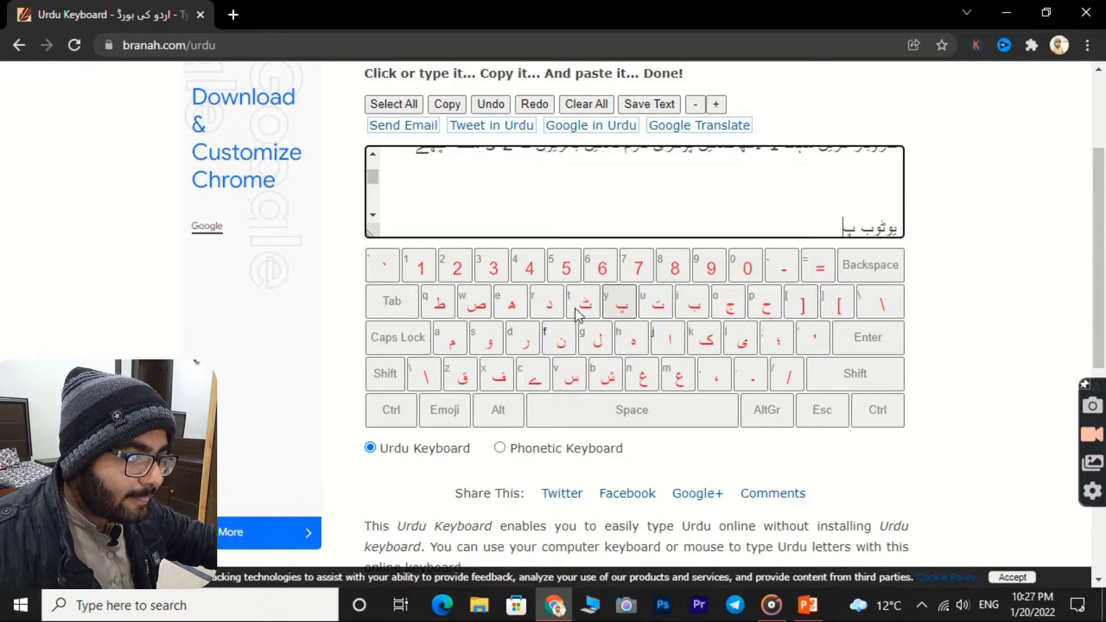
left_click(533, 341)
left_click(559, 416)
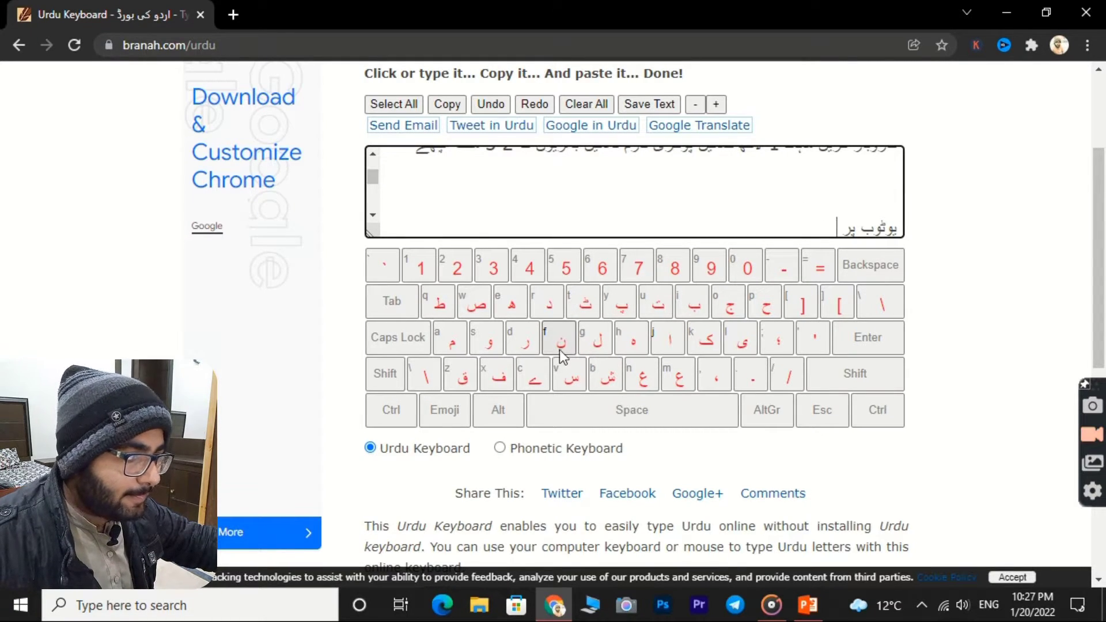
left_click(691, 346)
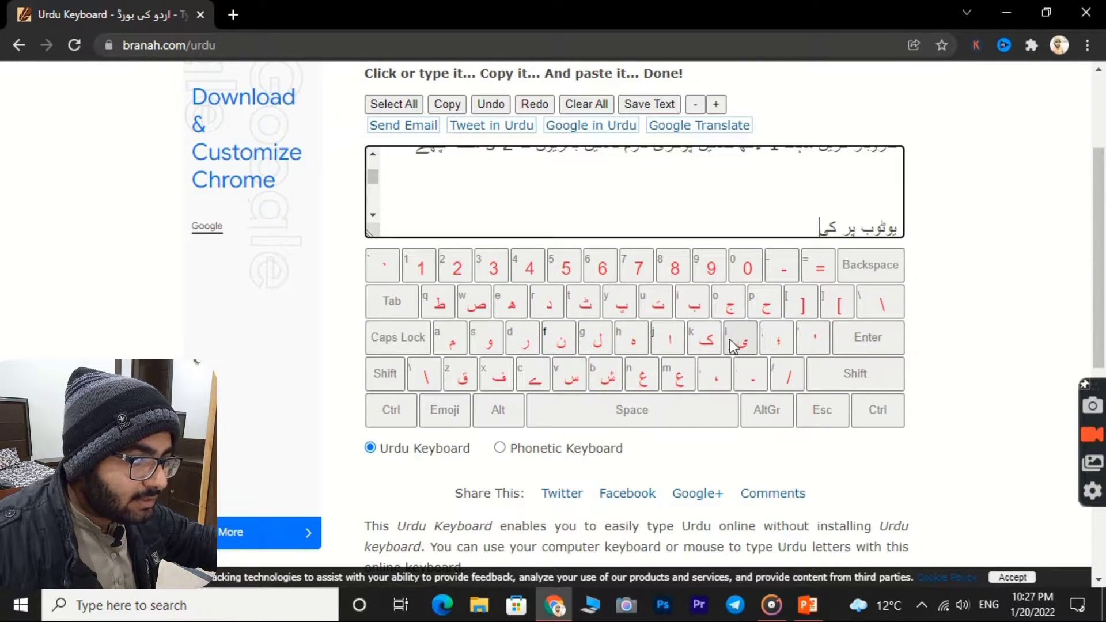
left_click(560, 376)
left_click(539, 377)
left_click(582, 400)
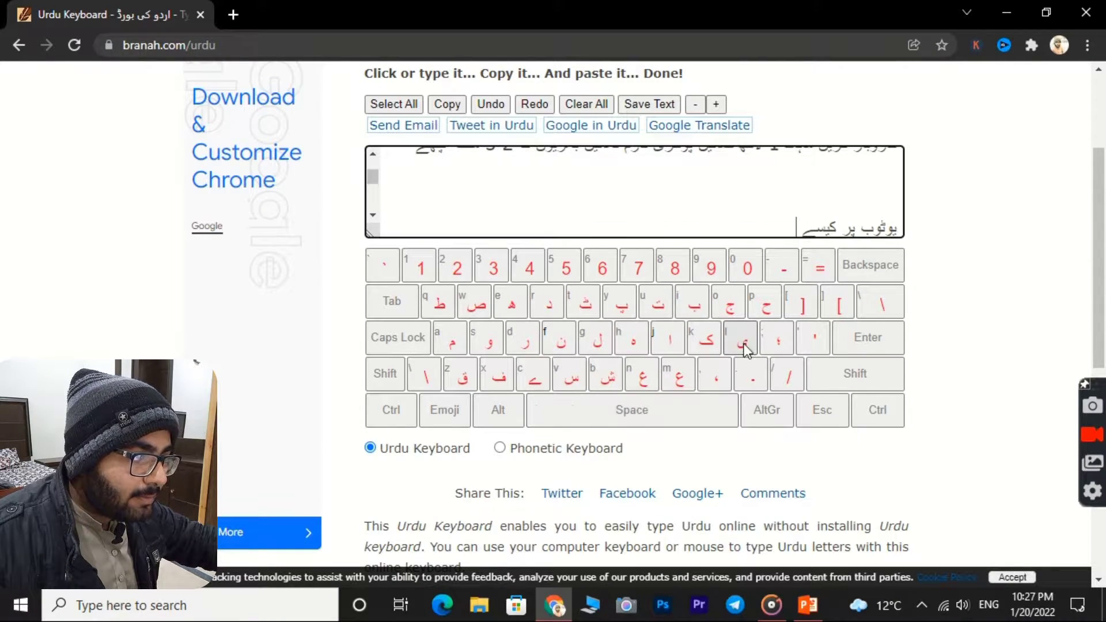
Finish the Urdu line with the word بناۓ, using the shifted character for its last letter
left_click(693, 303)
left_click(560, 339)
left_click(669, 340)
left_click(866, 413)
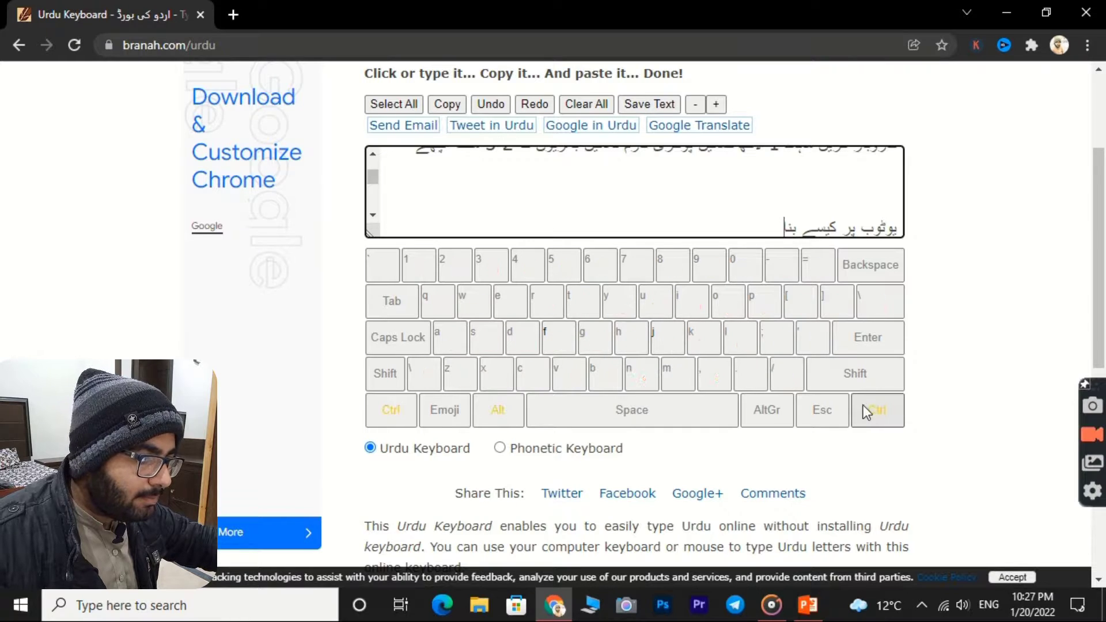
left_click(855, 373)
left_click(548, 372)
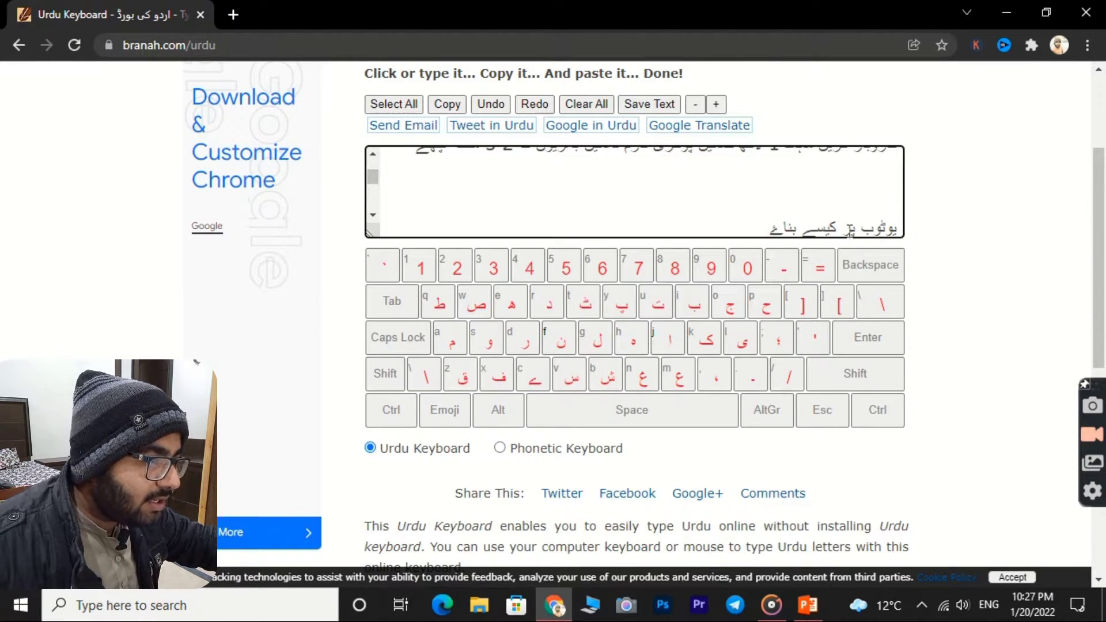
Try to select the words یوٹوب پر in the new Urdu line
left_click_drag(850, 230, 888, 233)
scroll(865, 221, "up", 5)
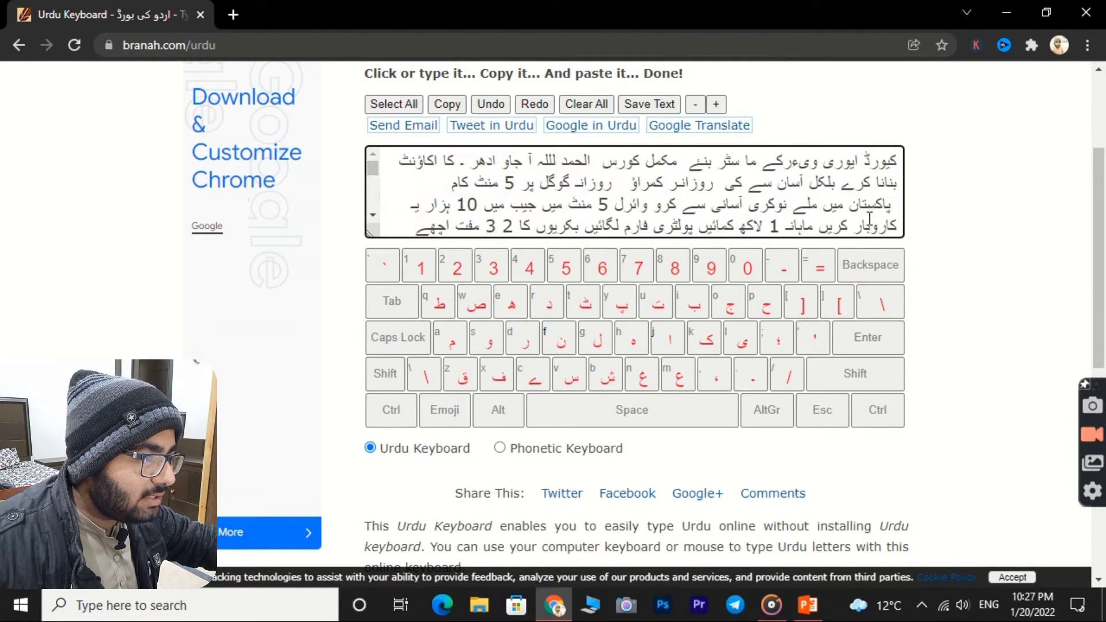
scroll(870, 219, "down", 6)
scroll(870, 219, "up", 4)
left_click(847, 223)
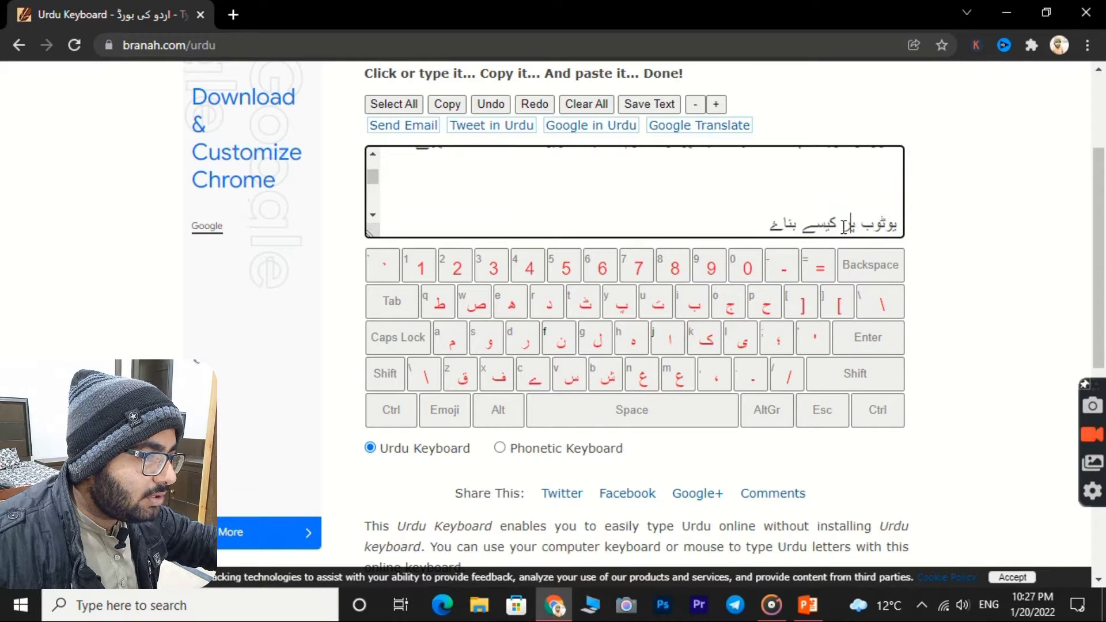
scroll(863, 217, "down", 5)
left_click_drag(847, 223, 870, 191)
scroll(880, 204, "up", 8)
scroll(880, 203, "down", 5)
left_click(864, 172)
scroll(878, 167, "up", 3)
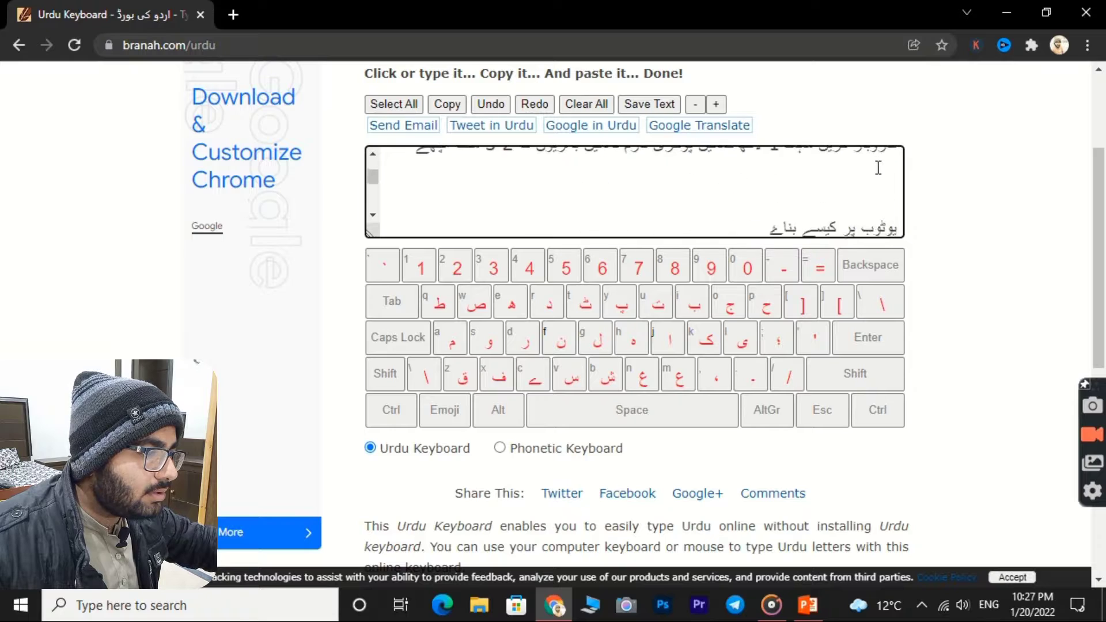
scroll(889, 195, "down", 3)
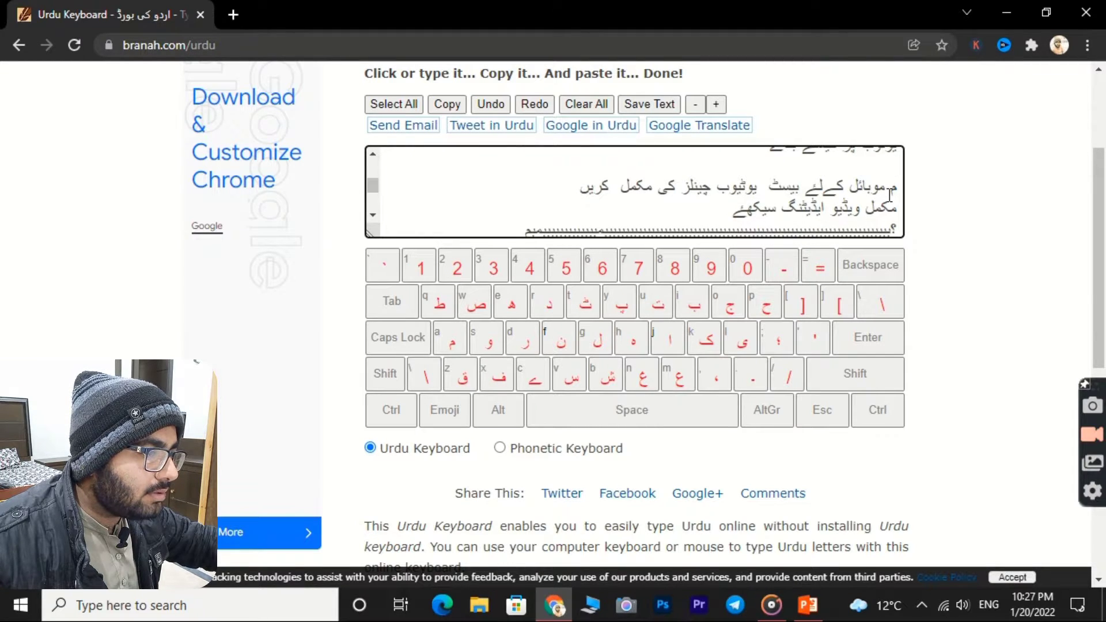
scroll(763, 179, "up", 1)
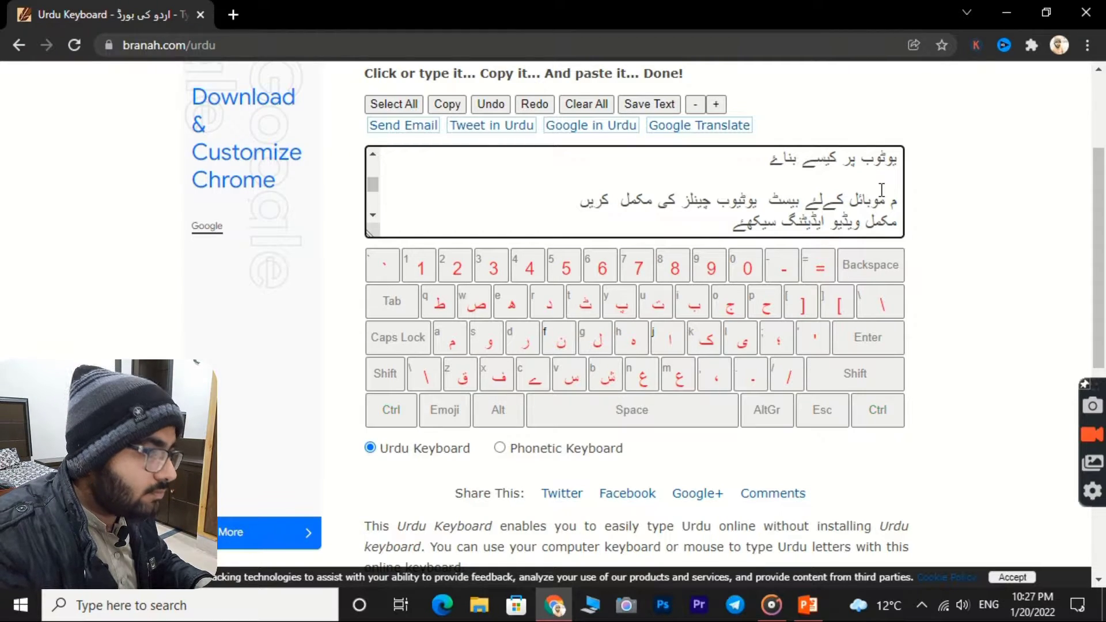
key("shift+Right")
key("shift+Right")
key("shift+Right")
key("shift+Right")
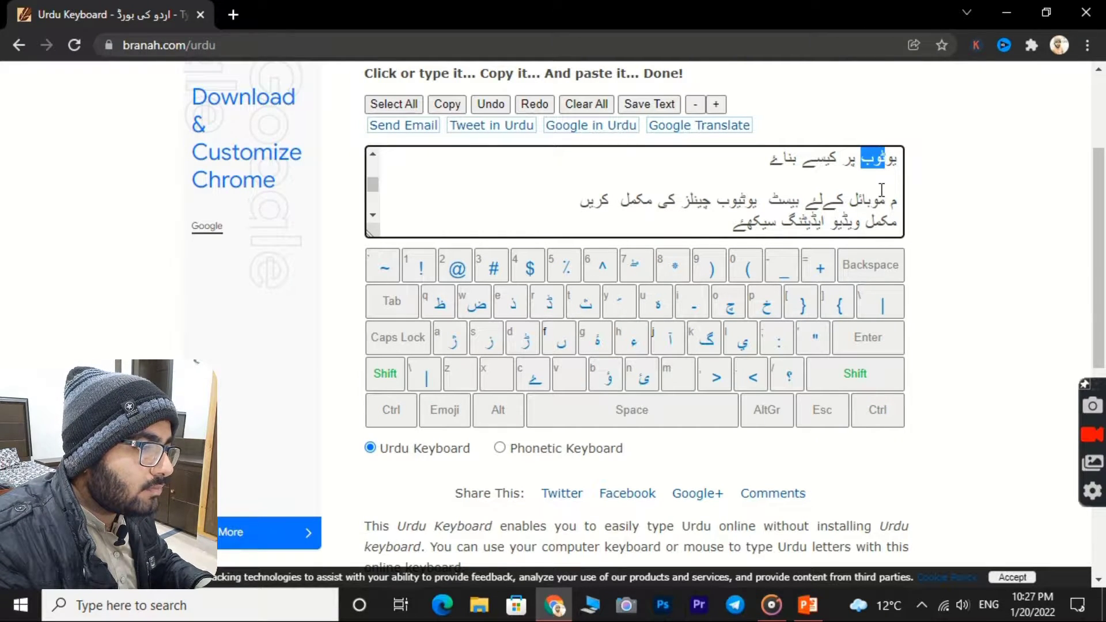
Select the words یوٹوب پر from the end of پر back to the line's start and copy them
key("Left")
key("Left")
key("Left")
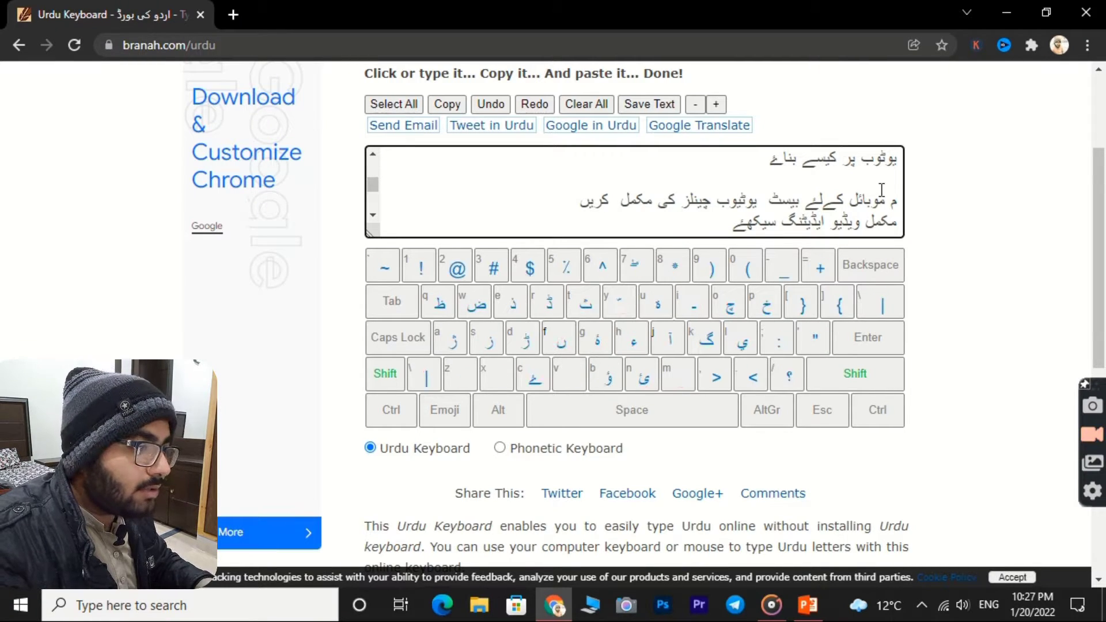
key("shift+Right")
key("shift+Right")
key("shift+Right")
key("shift+Right")
key("shift+Right")
key("shift+Right")
key("shift+Right")
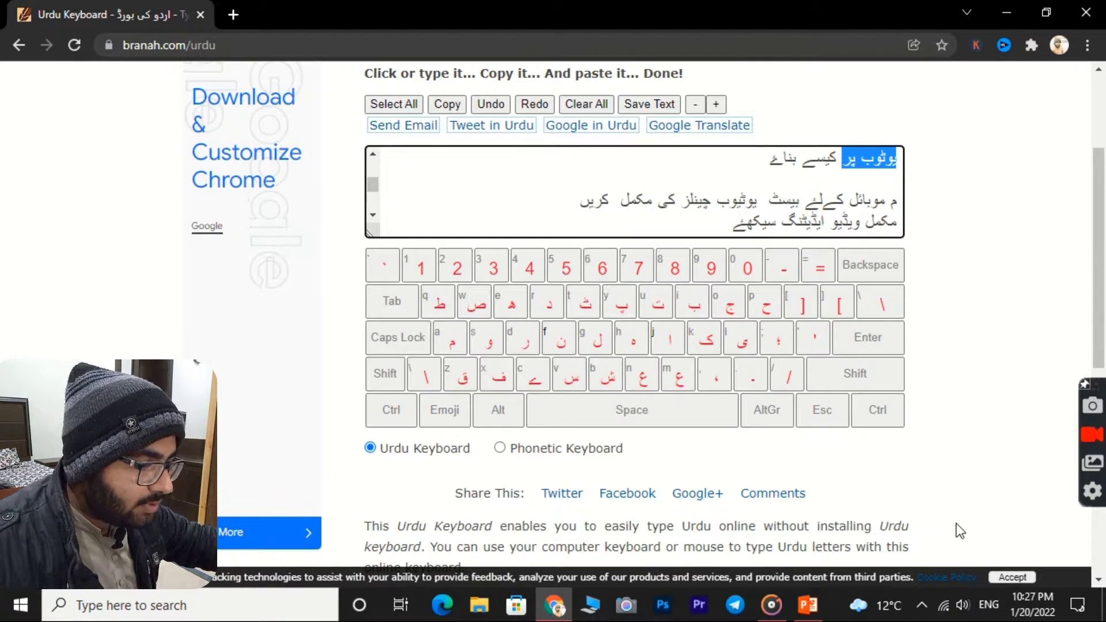
Switch to PowerPoint and paste یوٹوب پر as a text-only box on the blank area of the slide
left_click(807, 605)
right_click(585, 412)
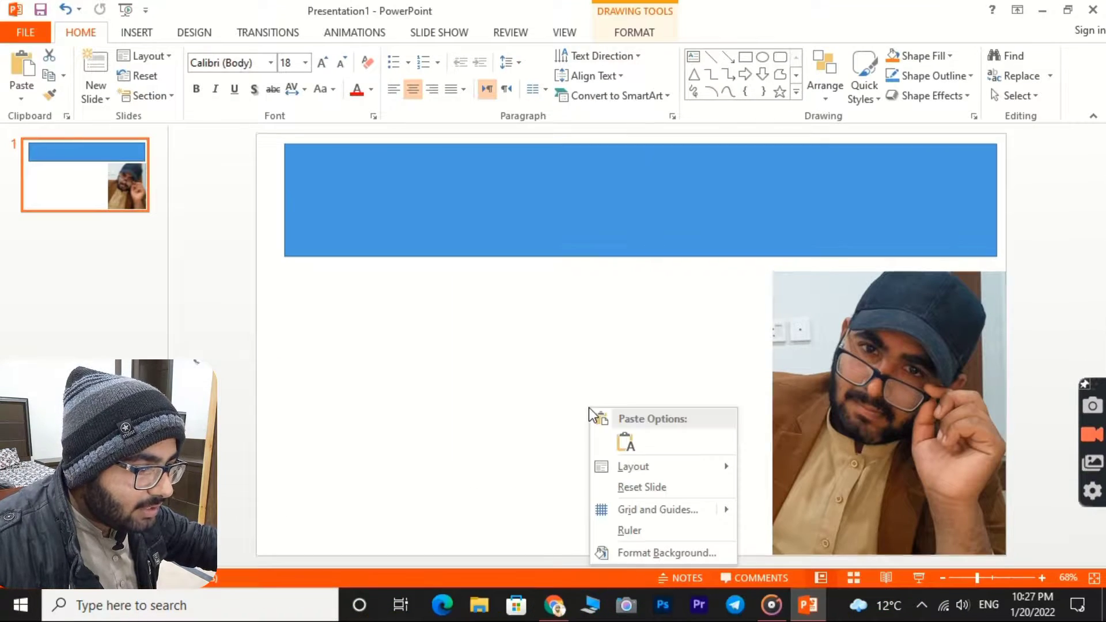
left_click(625, 447)
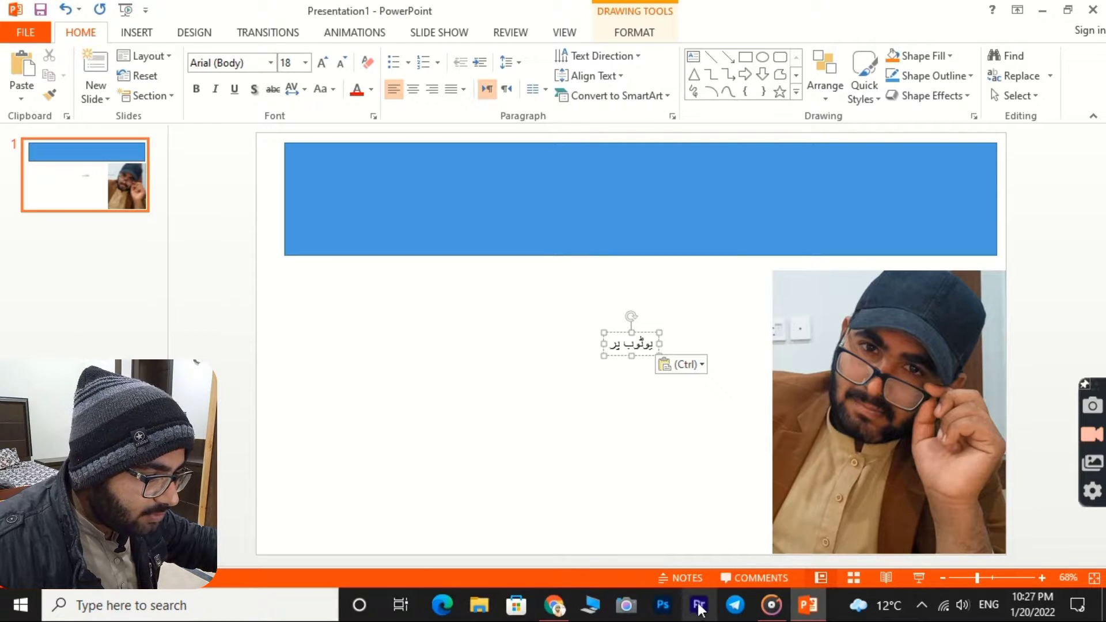
Switch back to the Urdu keyboard page in Chrome and try to select the words after پر
left_click(553, 605)
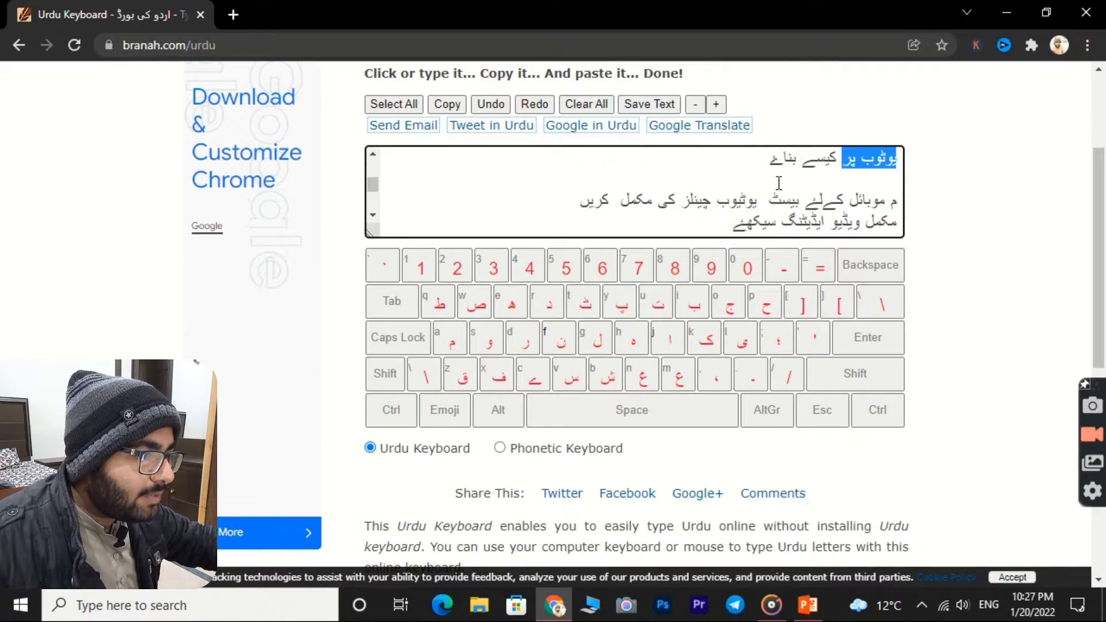
left_click(837, 157)
left_click_drag(838, 158, 807, 220)
scroll(805, 220, "down", 2)
scroll(809, 216, "up", 2)
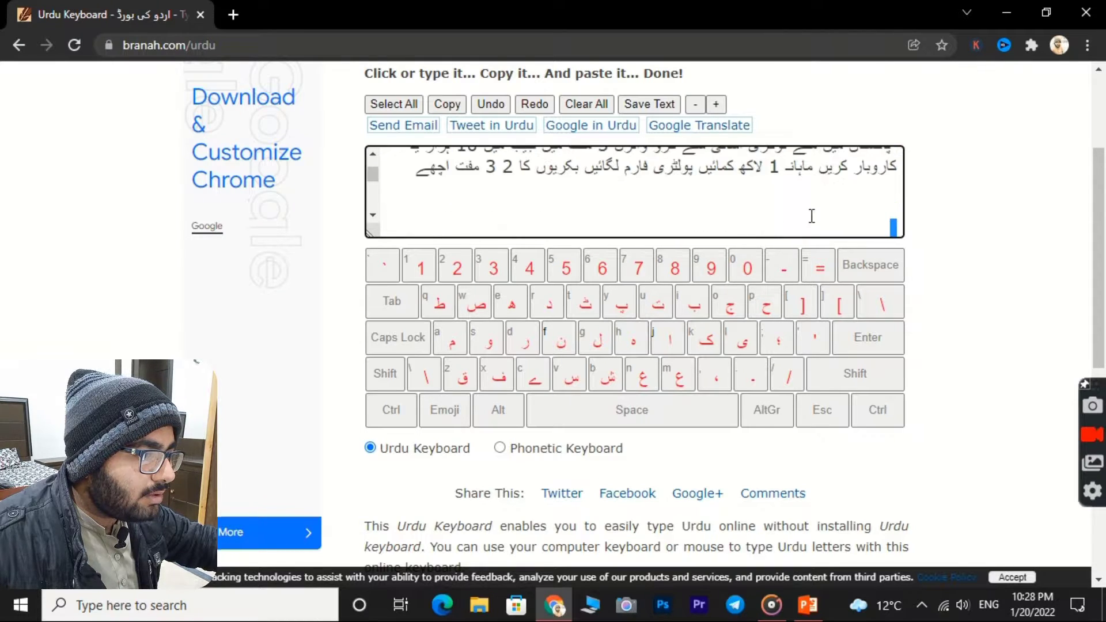
scroll(811, 216, "down", 1)
Select the words کیسے بناۓ at the end of the new Urdu line and copy them
left_click(836, 171)
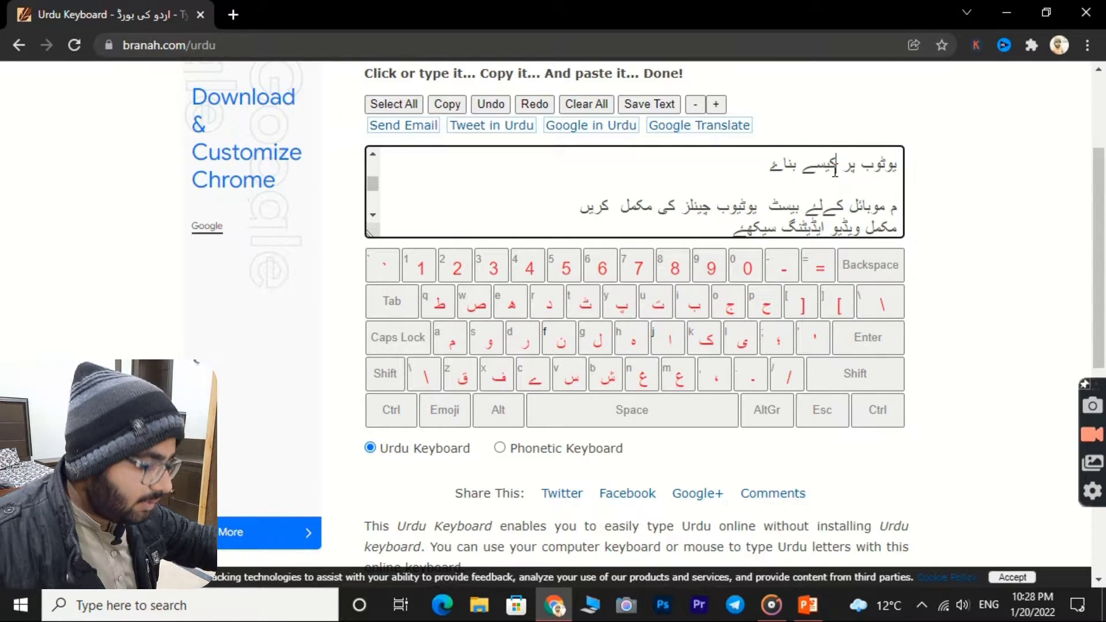
key("shift")
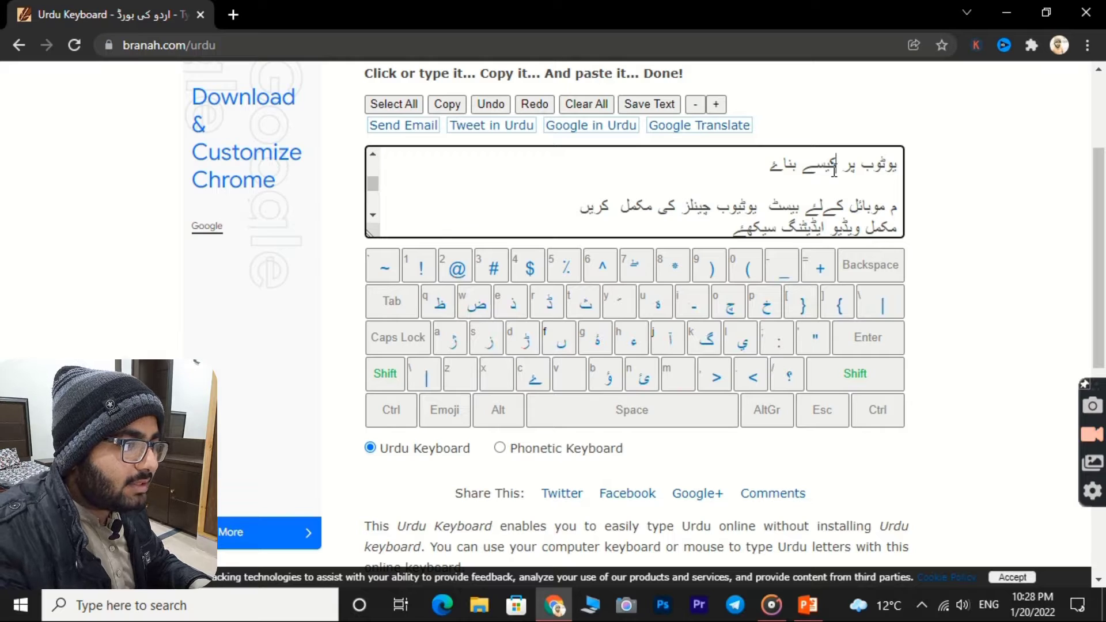
key("shift+Left")
key("shift+Left")
key("shift+Left")
key("shift+Left")
key("shift+Left")
key("shift+Left")
key("shift+Left")
key("shift+Left")
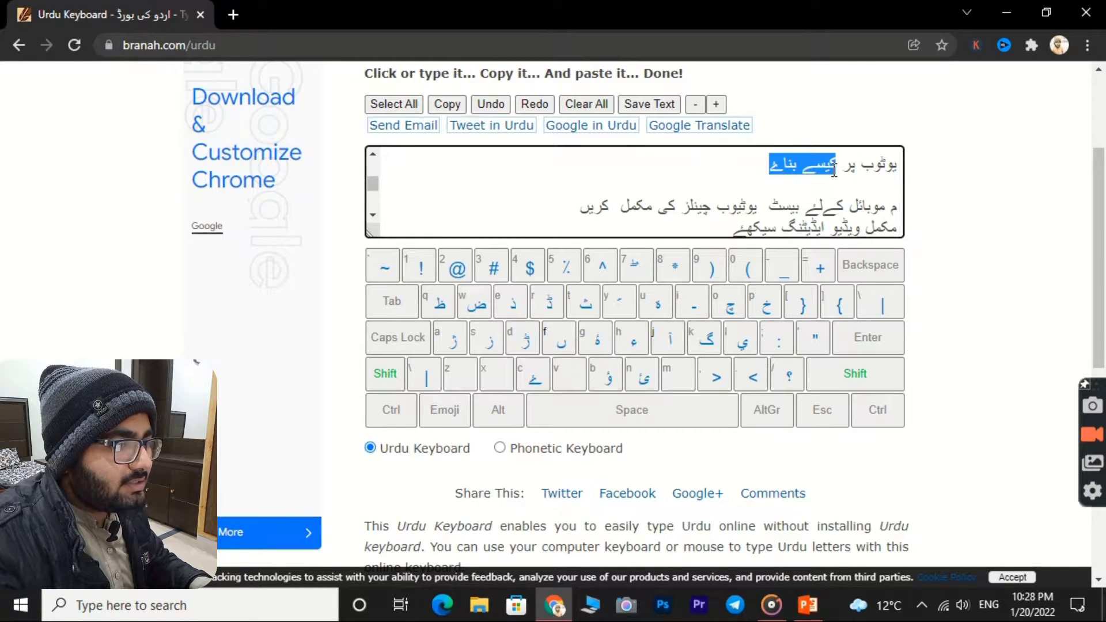
key("shift+Right")
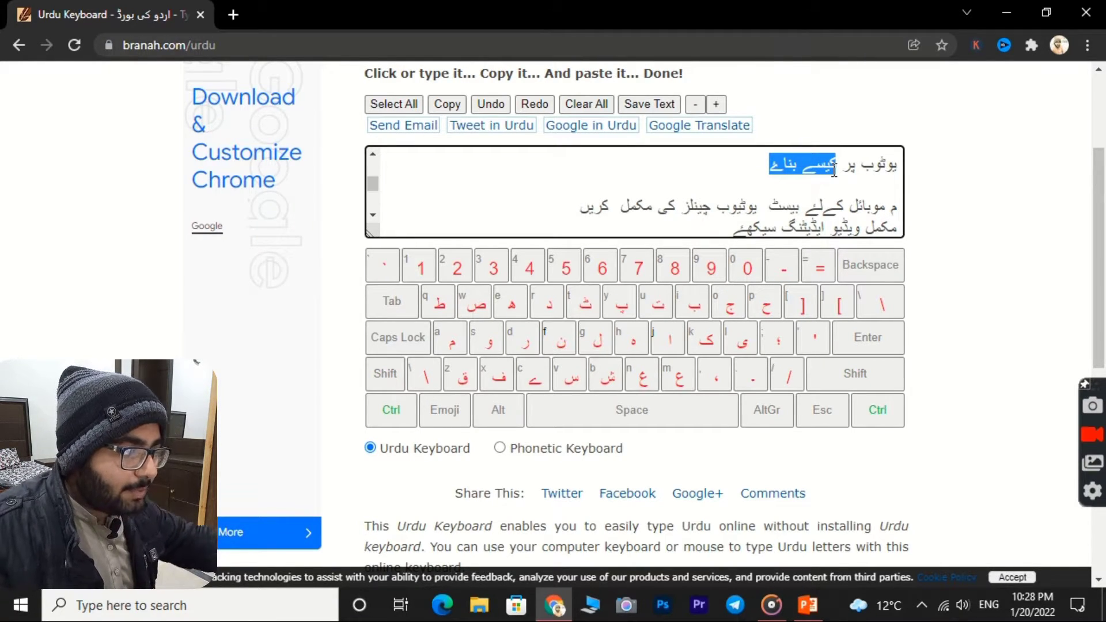
Switch to PowerPoint, move the existing text box farther from the photo, and paste کیسے بناۓ as a separate text-only box
left_click(808, 605)
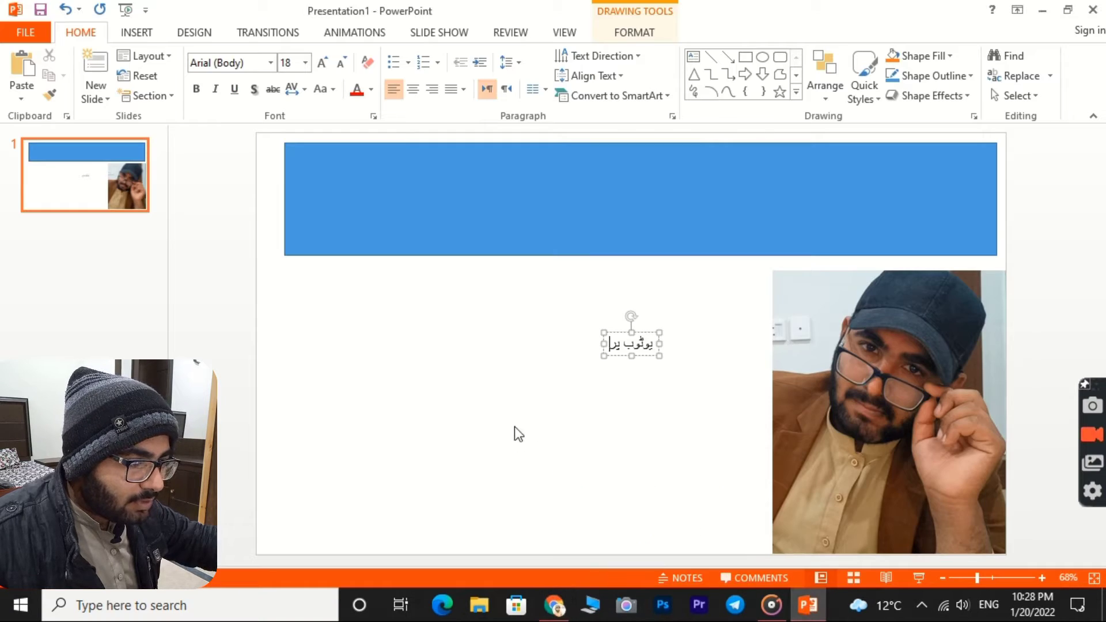
left_click_drag(618, 333, 570, 351)
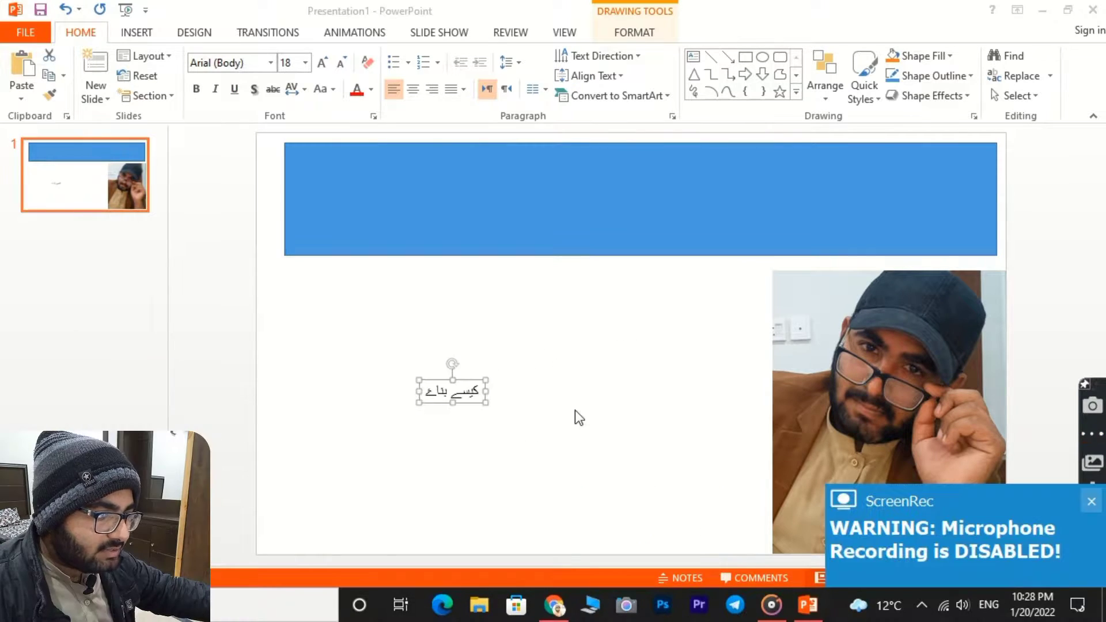
right_click(576, 369)
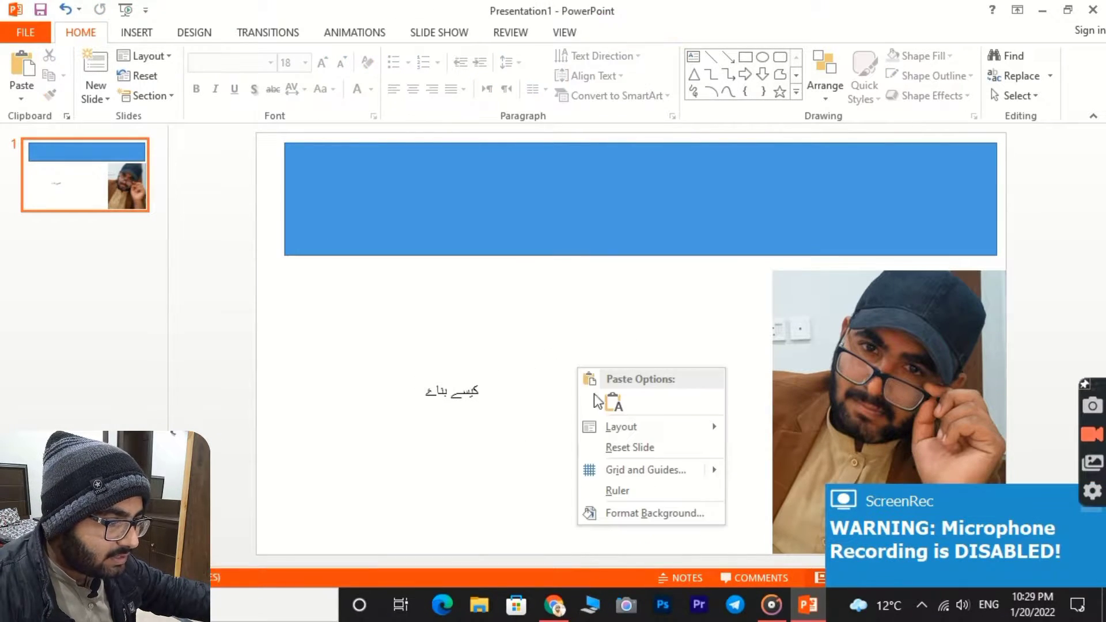
left_click(613, 403)
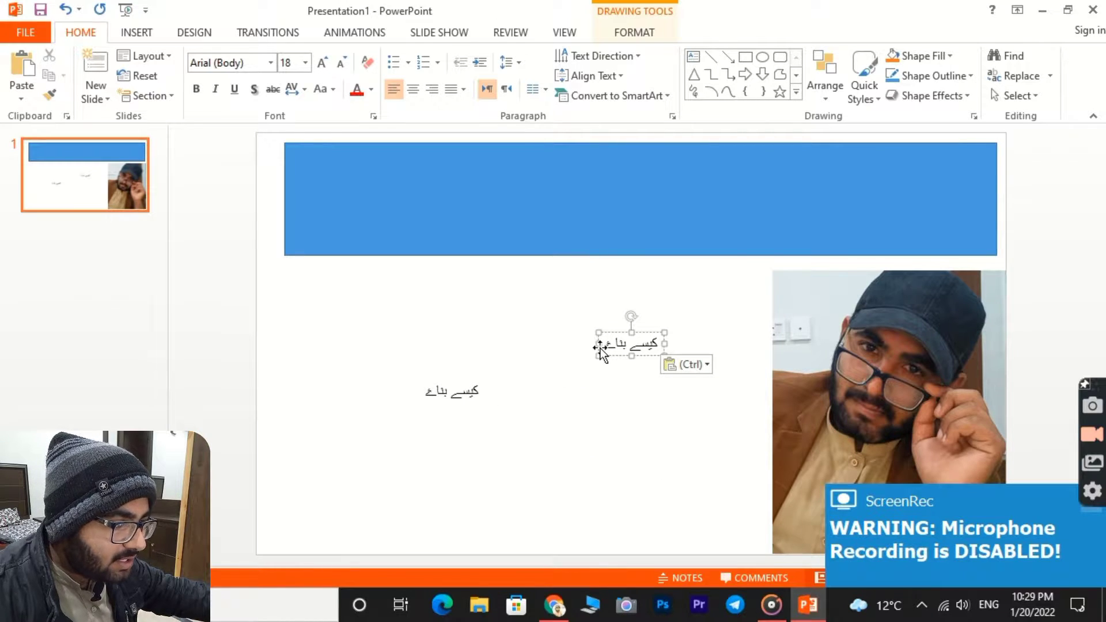